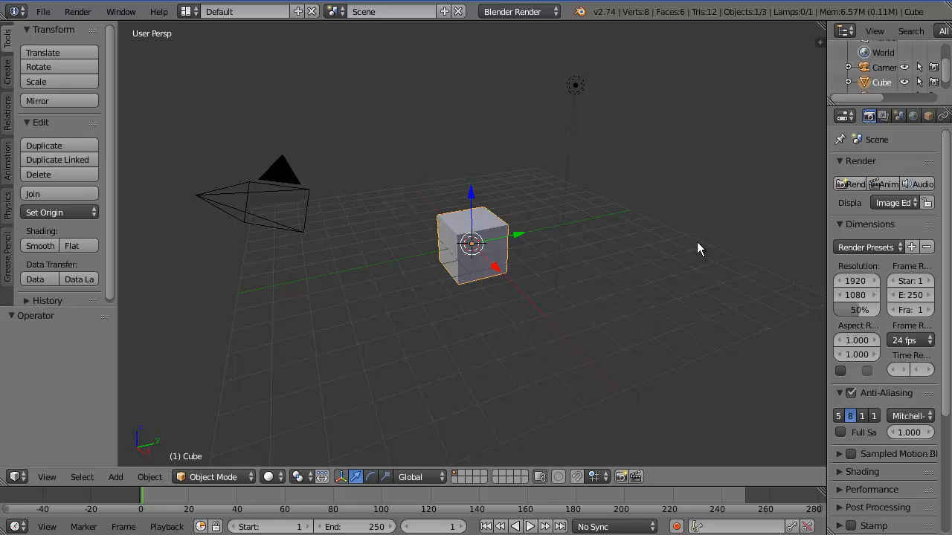
- Delete the default cube from the scene
key(x)
click(658, 246)
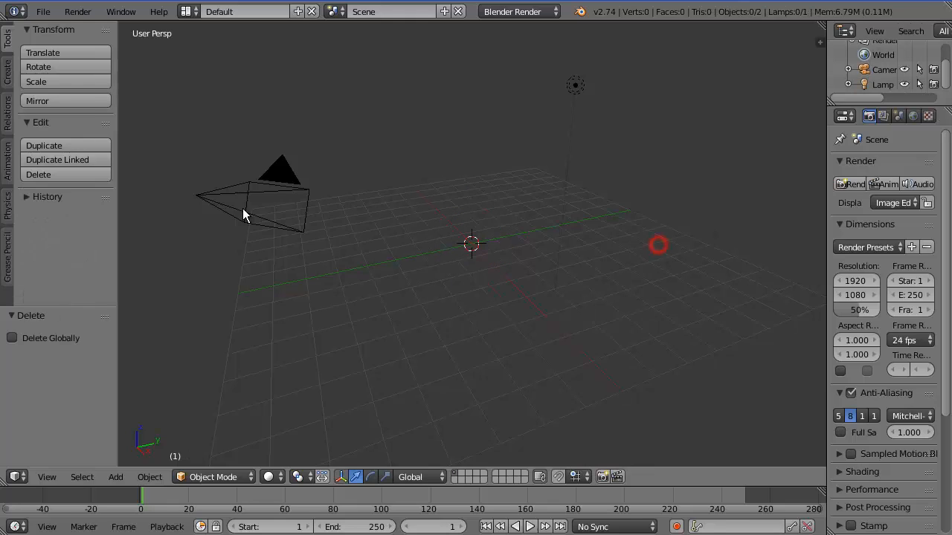
- Search for "sapling" among the add-ons in the user preferences
click(43, 11)
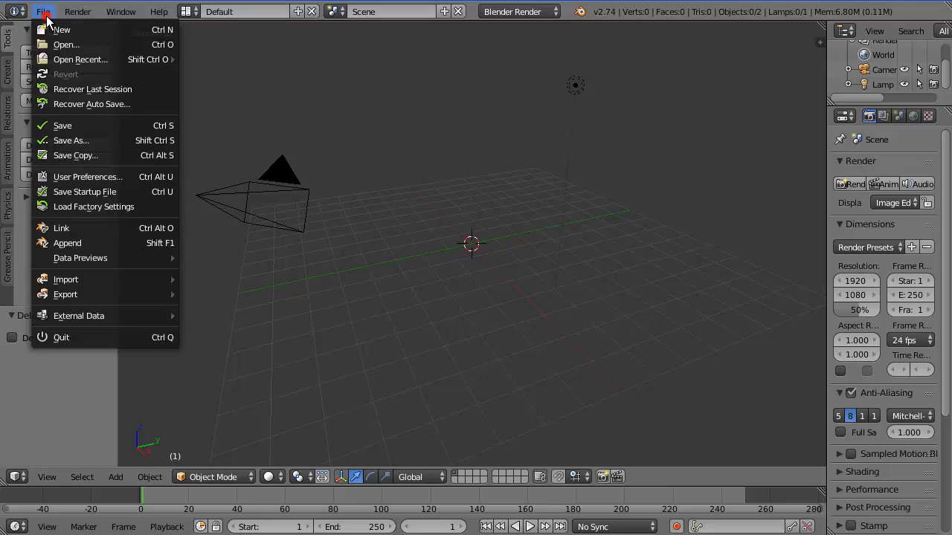
click(80, 176)
drag(59, 12, 365, 62)
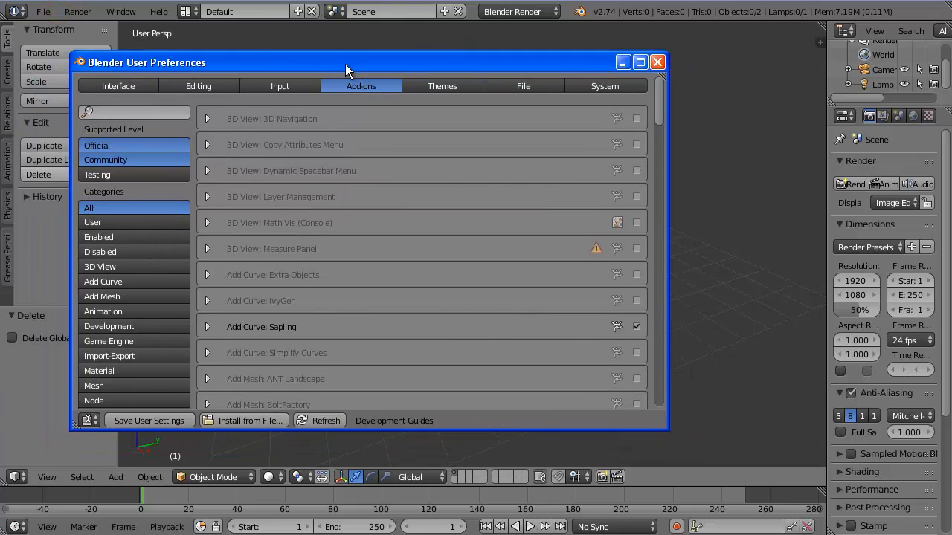
click(361, 86)
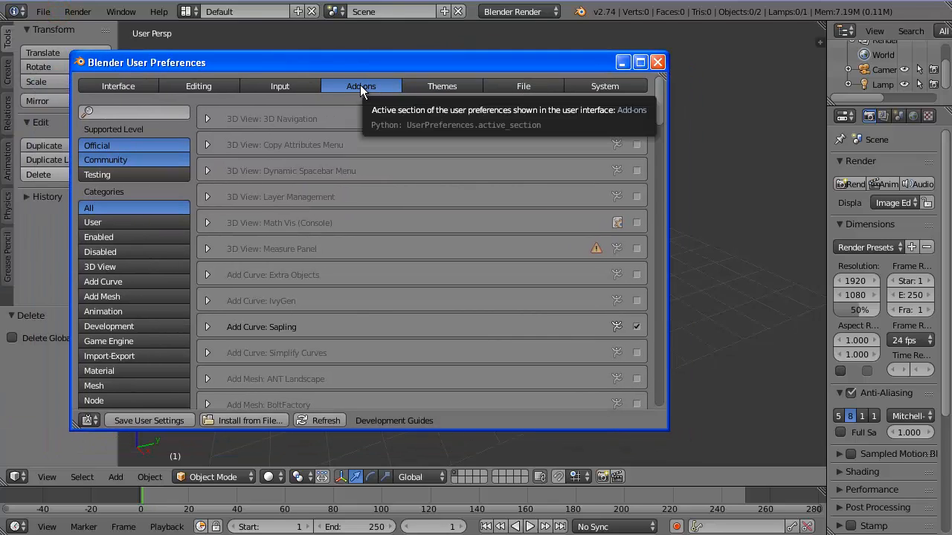
click(137, 113)
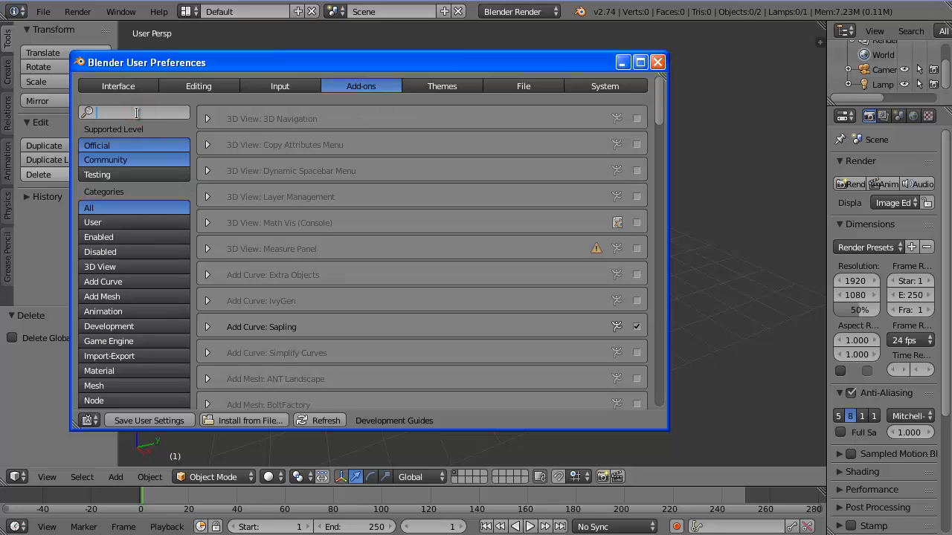
text(sapling)
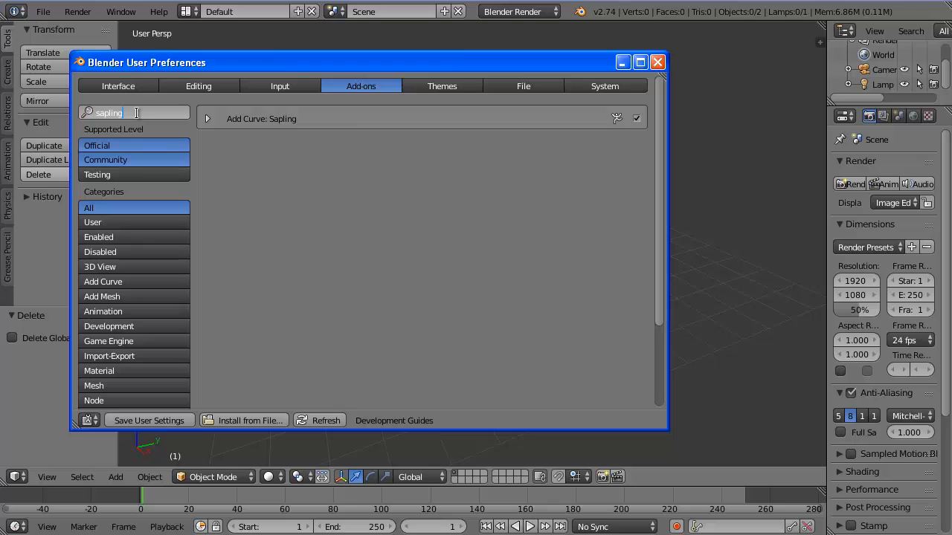
- Make sure the Add Curve: Sapling add-on is enabled, save the user settings and close the preferences
click(638, 118)
click(636, 119)
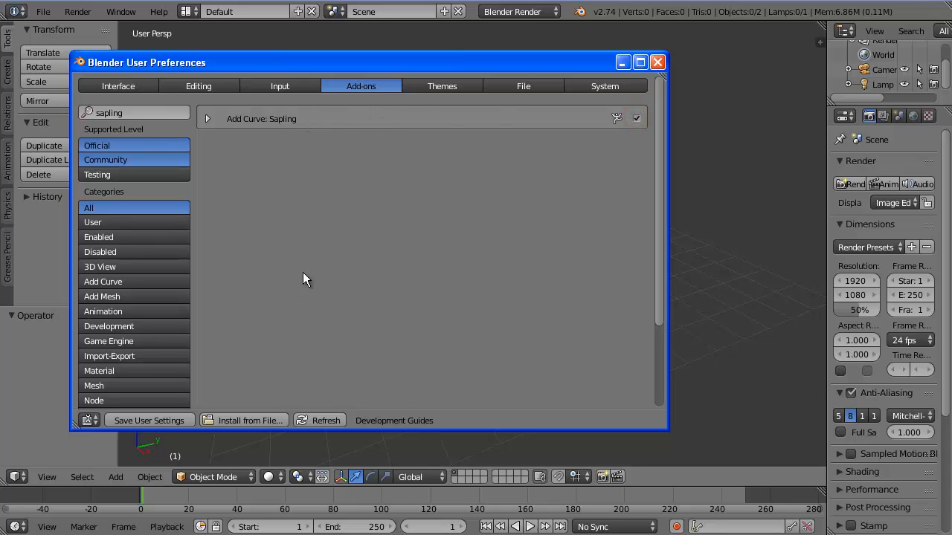
click(151, 420)
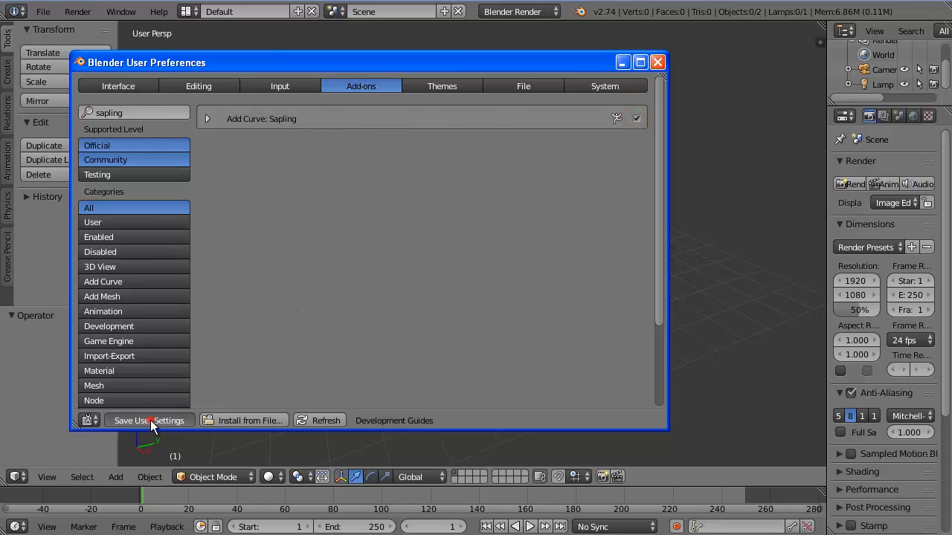
click(659, 63)
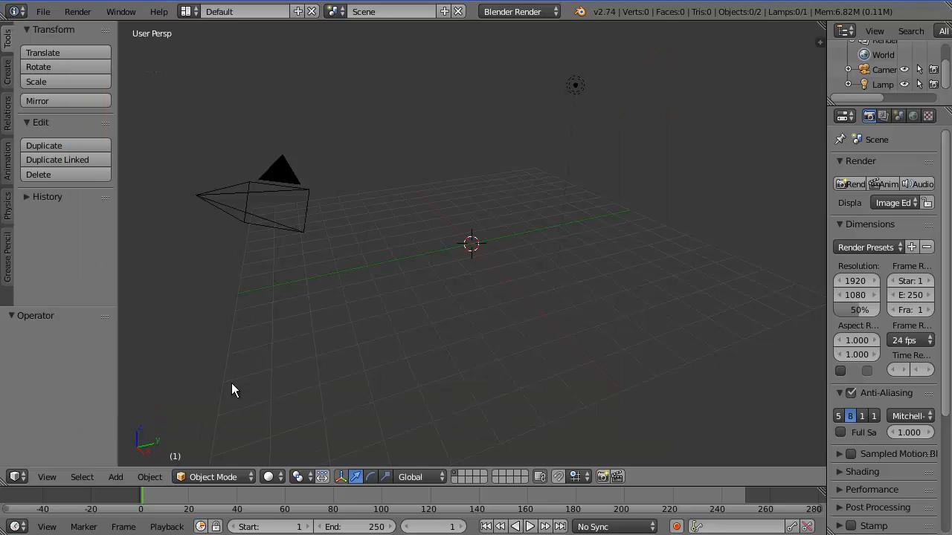
- Add a Sapling tree curve to the scene and enlarge its settings area until the option names are readable
click(116, 477)
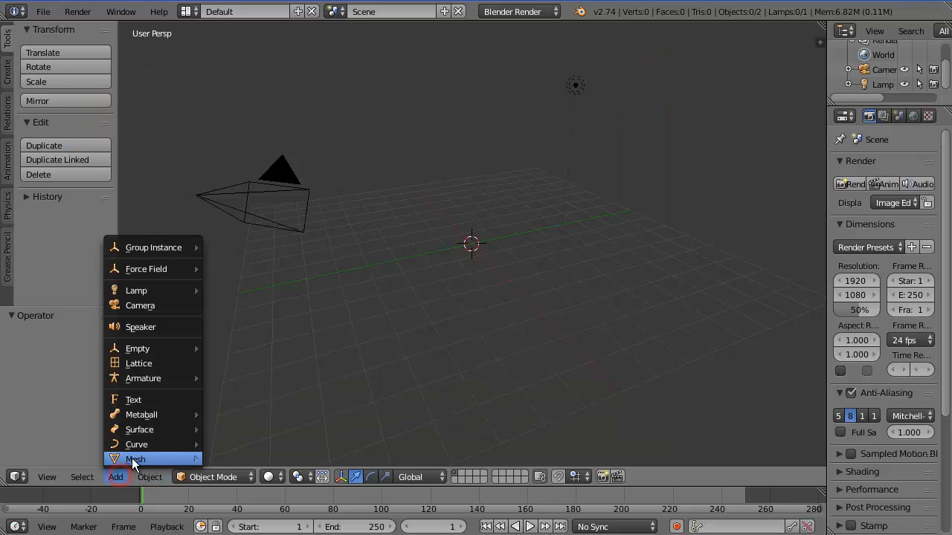
mouse_move(142, 455)
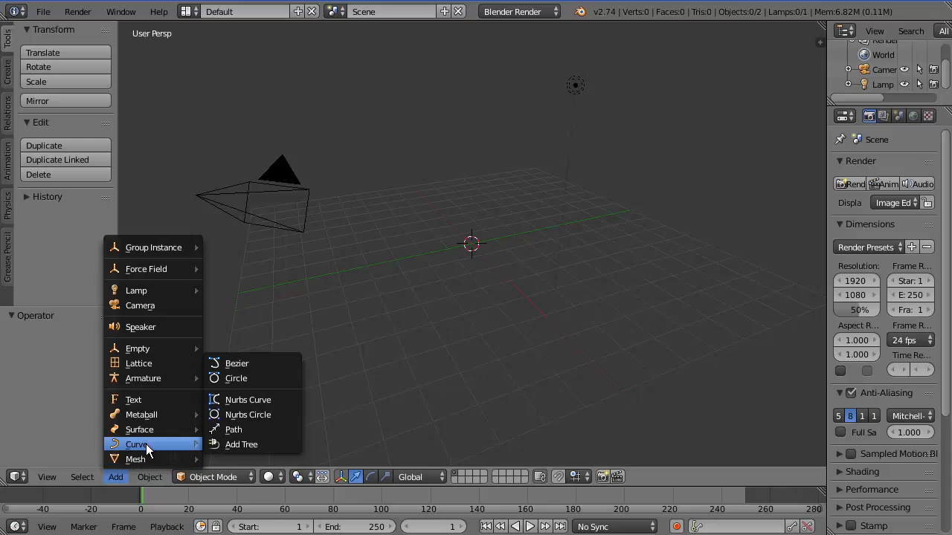
click(254, 446)
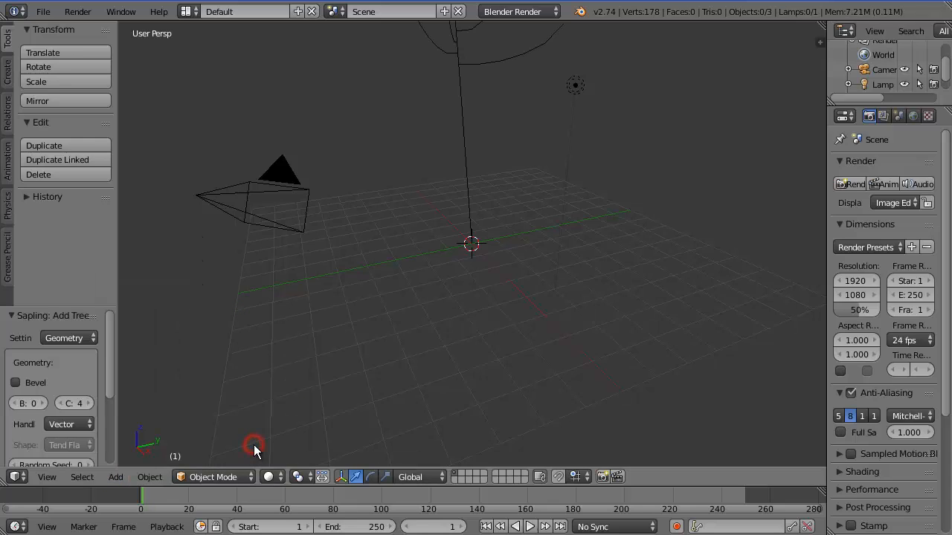
scroll(487, 187, down, 5)
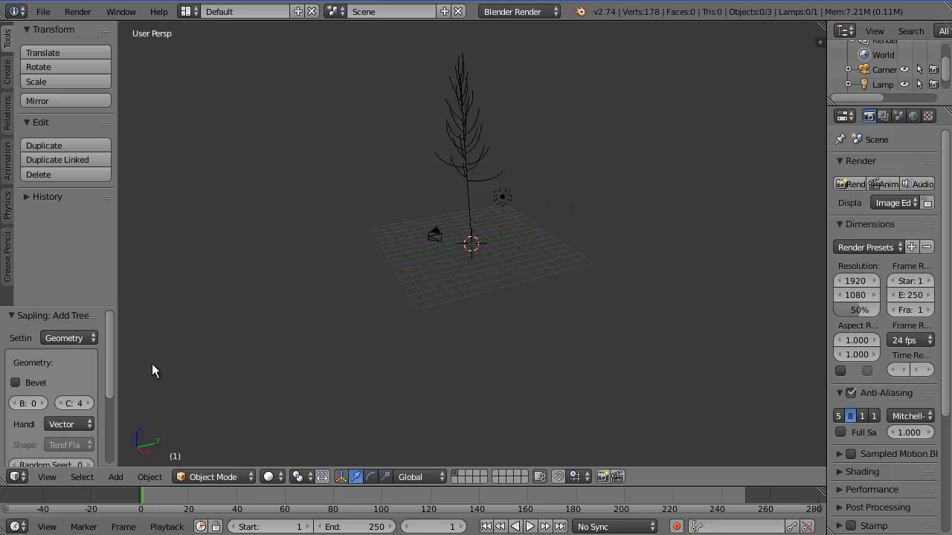
drag(95, 306, 99, 261)
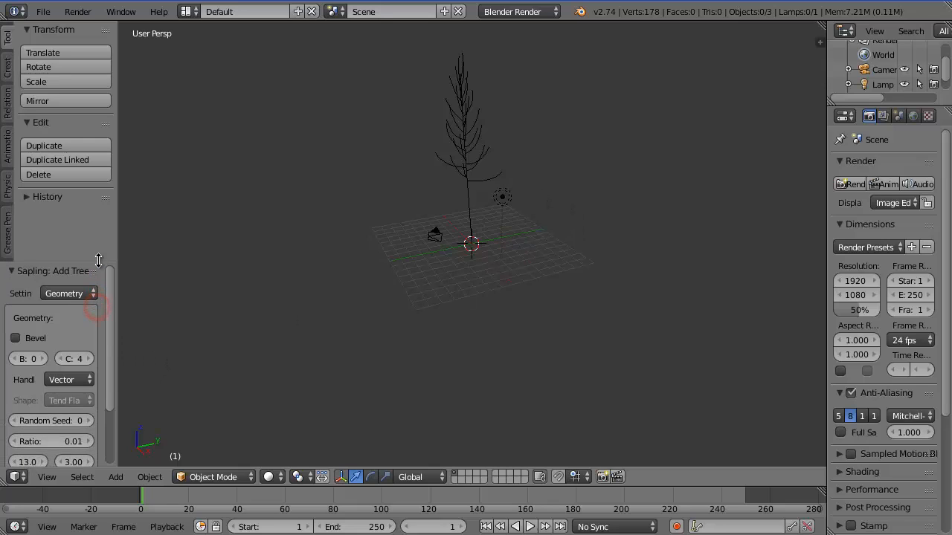
drag(117, 292, 206, 297)
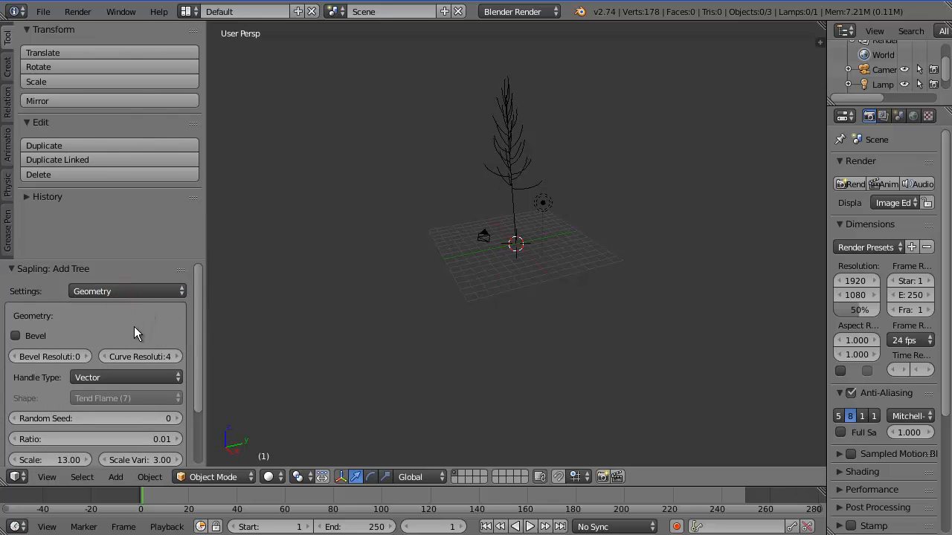
drag(206, 344, 245, 344)
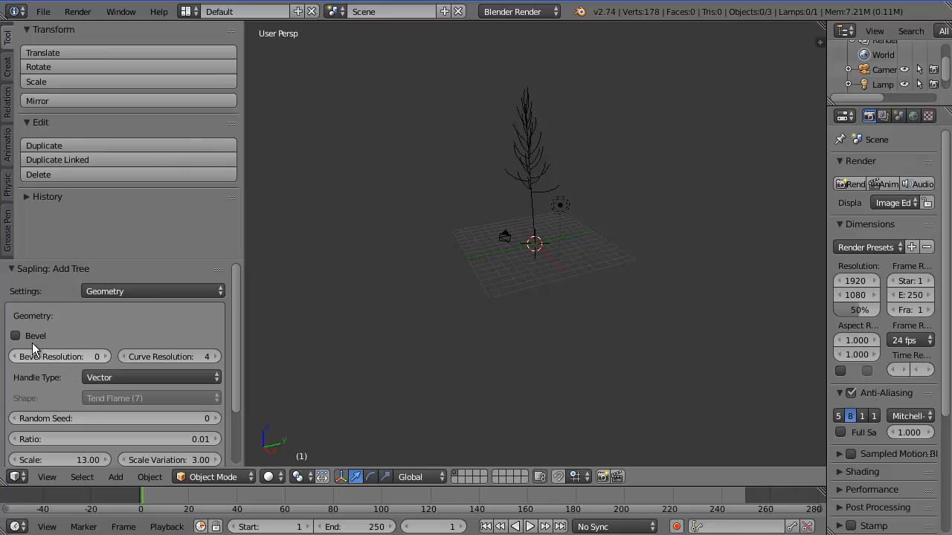
- Enable Bevel for the tree's geometry and set the Bevel Resolution to 10
click(15, 336)
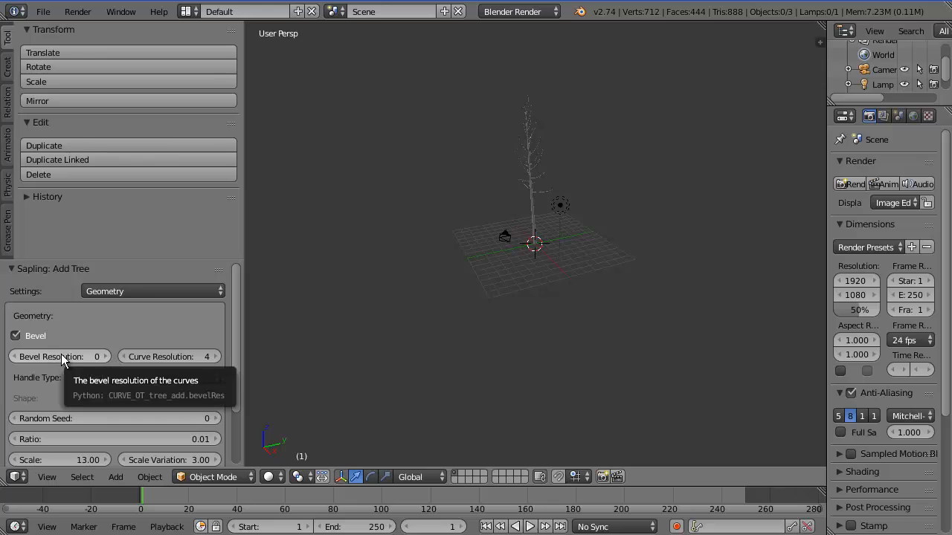
scroll(531, 151, up, 5)
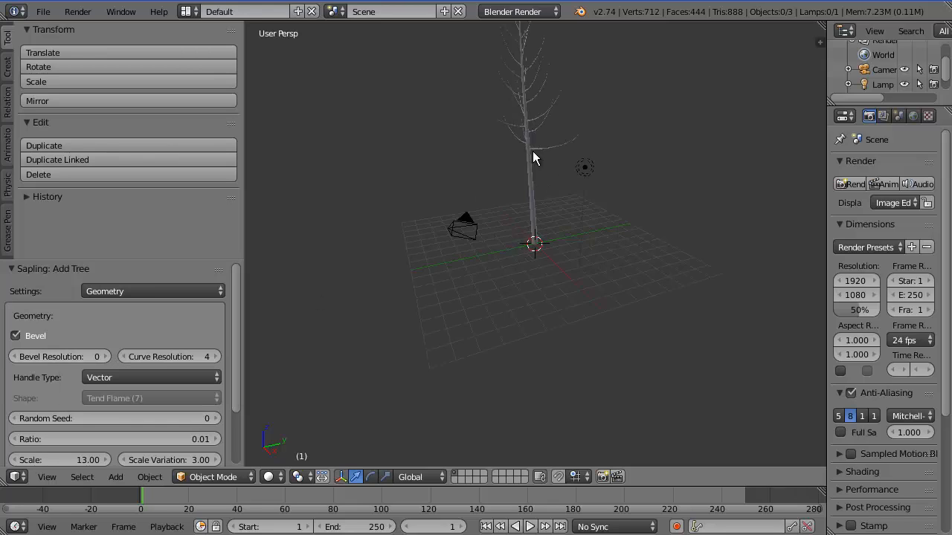
shift+middle_drag(561, 159, 552, 285)
scroll(516, 231, up, 2)
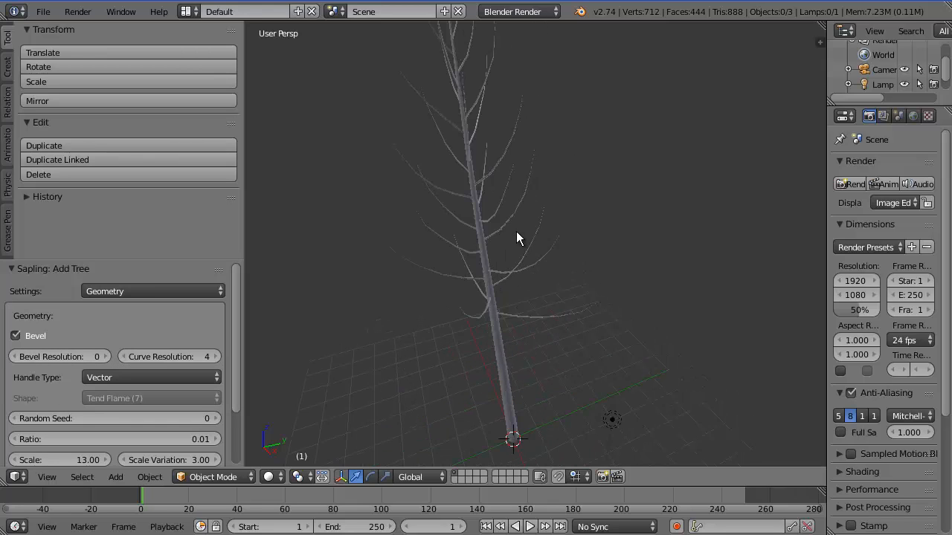
shift+middle_drag(522, 230, 585, 238)
scroll(585, 242, down, 2)
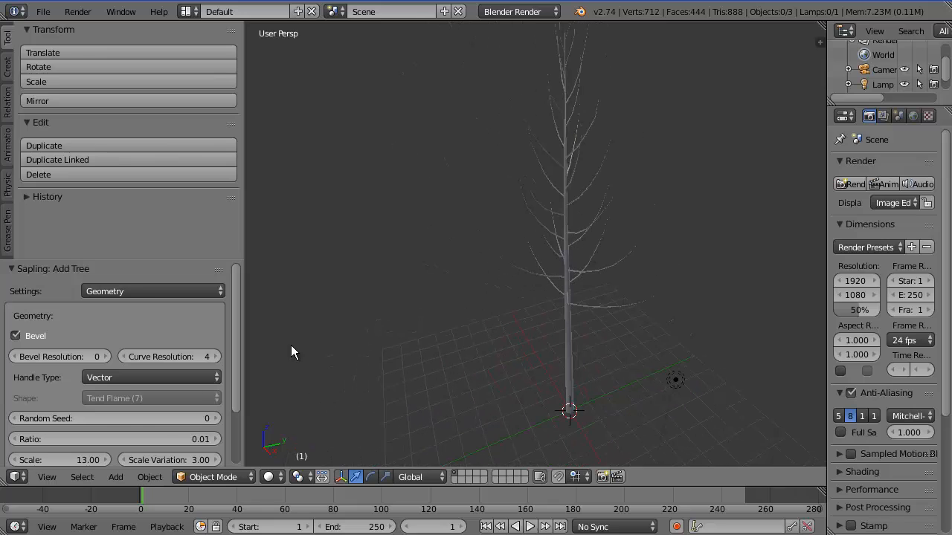
click(67, 358)
text(10)
key(Return)
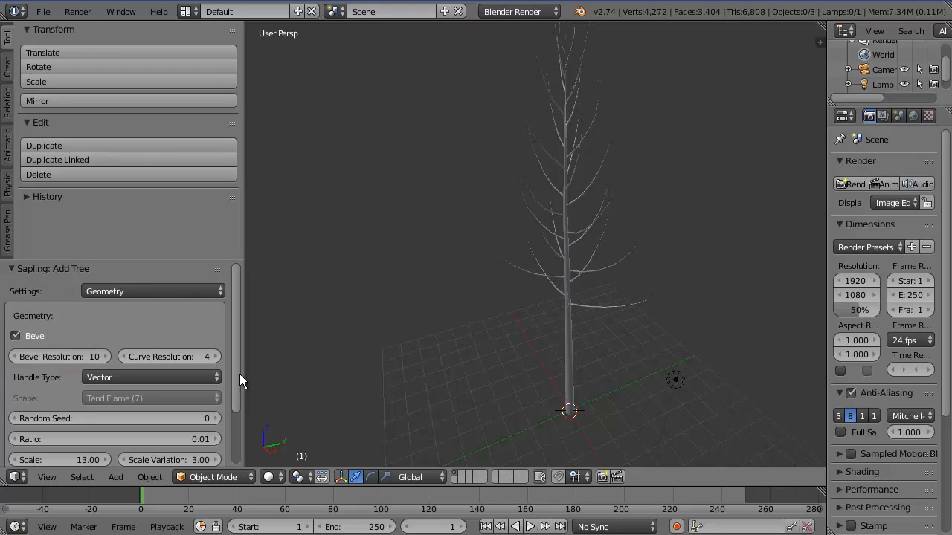
- Try random seeds 1 to 5 on the tree and return the Random Seed to 0
mouse_move(237, 374)
mouse_down()
mouse_move(225, 395)
mouse_move(230, 432)
mouse_up()
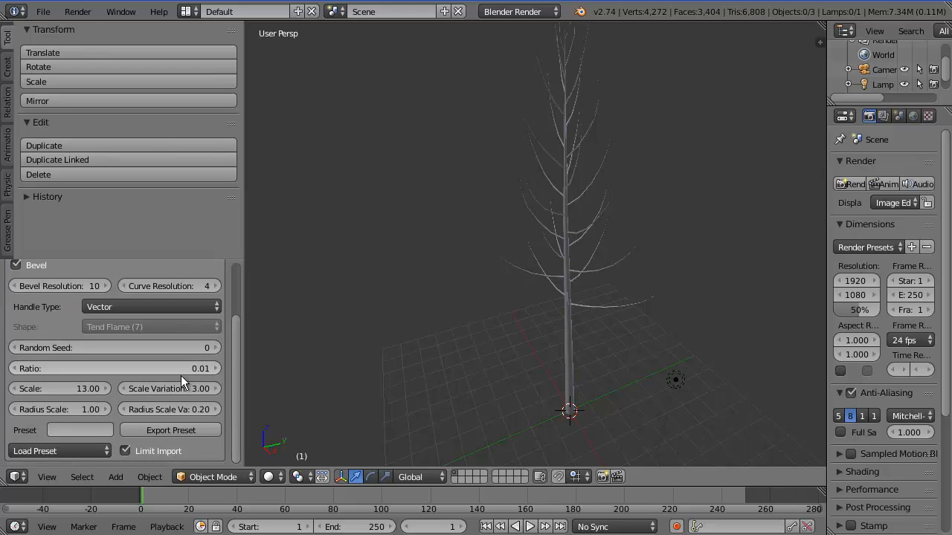
click(215, 348)
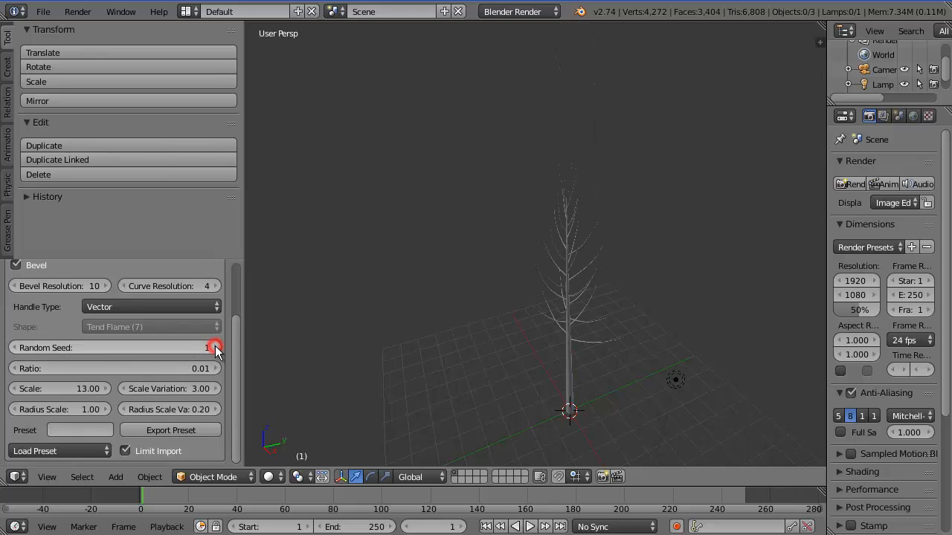
click(215, 348)
click(215, 348)
click(215, 348)
click(215, 348)
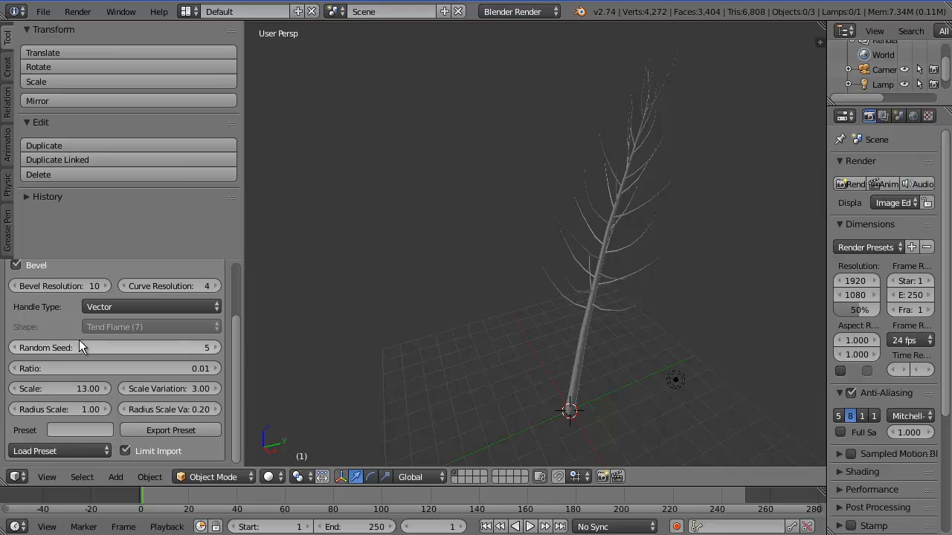
click(13, 348)
click(14, 348)
click(14, 348)
click(14, 348)
click(13, 348)
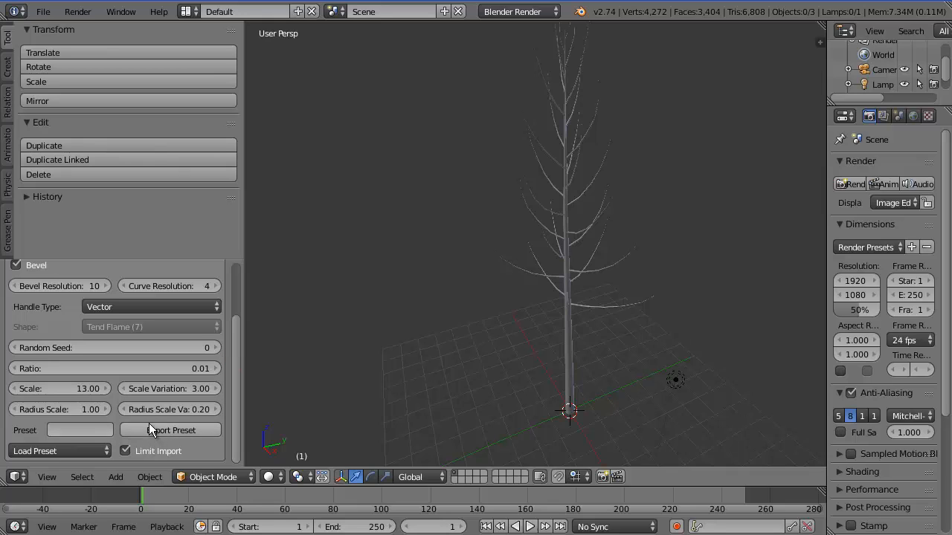
click(99, 451)
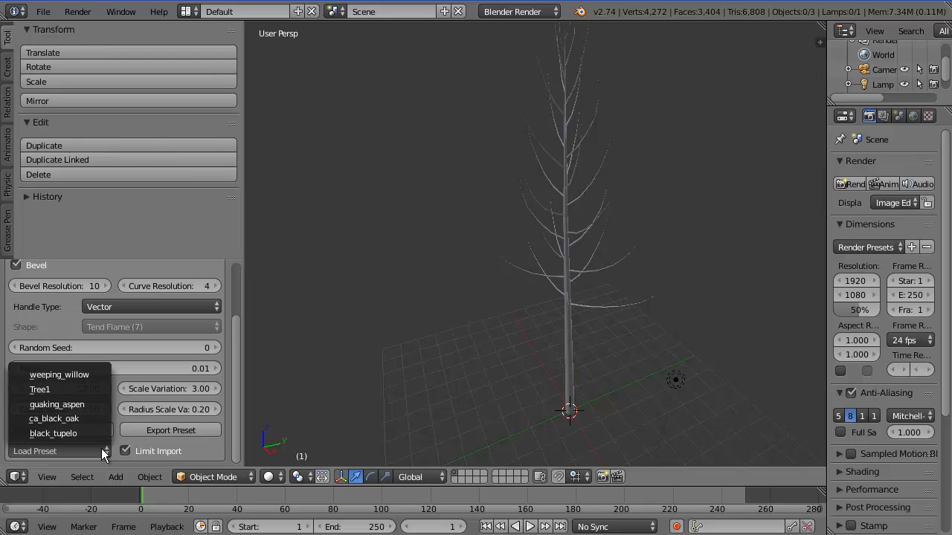
click(97, 370)
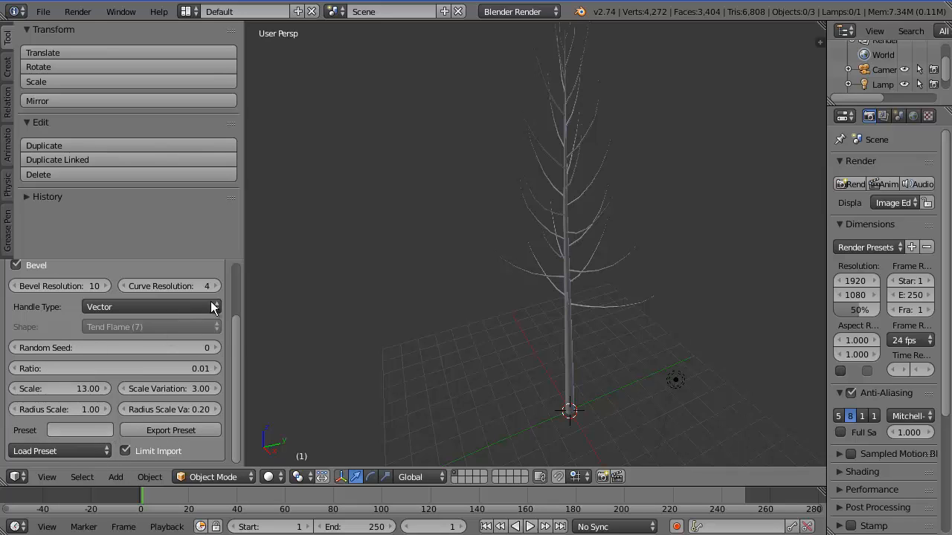
- Show the tree's Branch Splitting settings, try a single branch level, and raise Levels to 3
drag(233, 333, 236, 284)
click(163, 291)
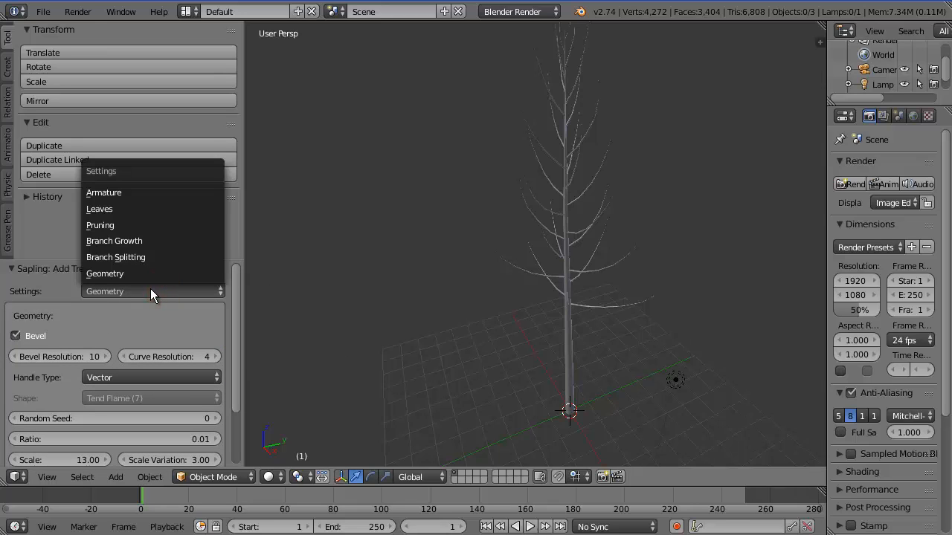
click(129, 257)
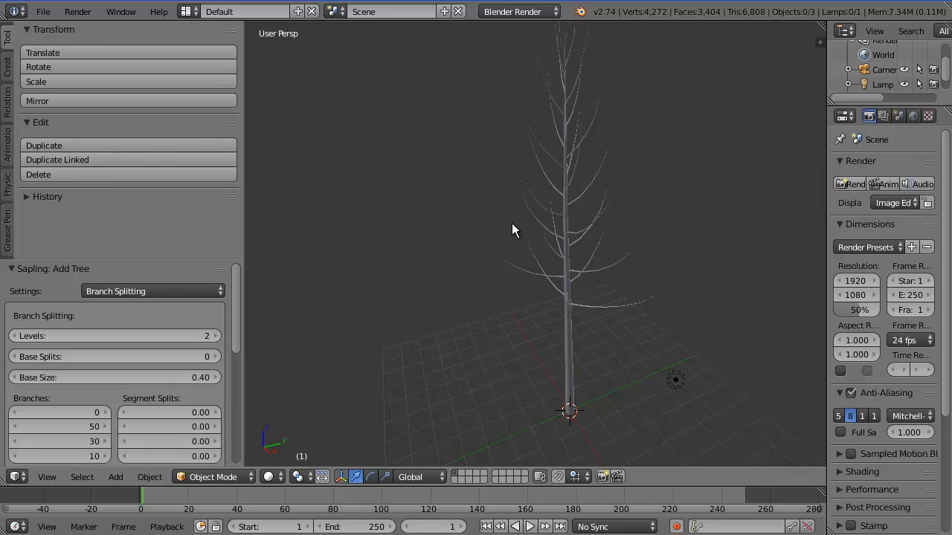
click(15, 336)
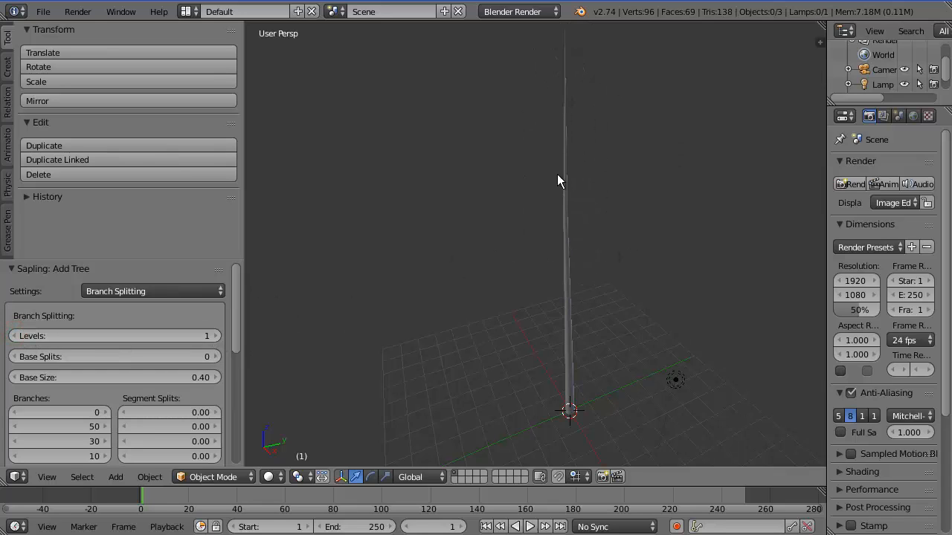
click(215, 336)
click(216, 337)
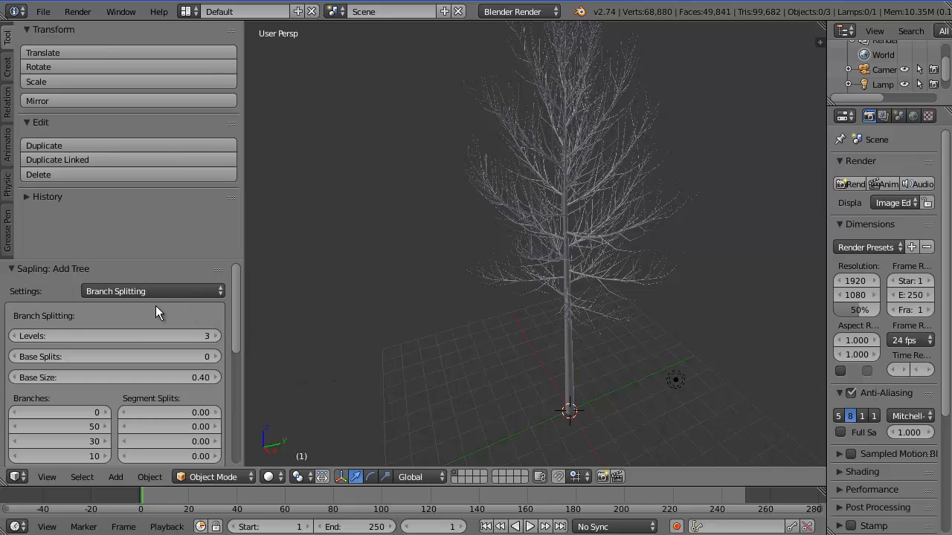
- Try 1 base split on the trunk, inspect the fork up close, and lower Base Splits by one again
click(215, 357)
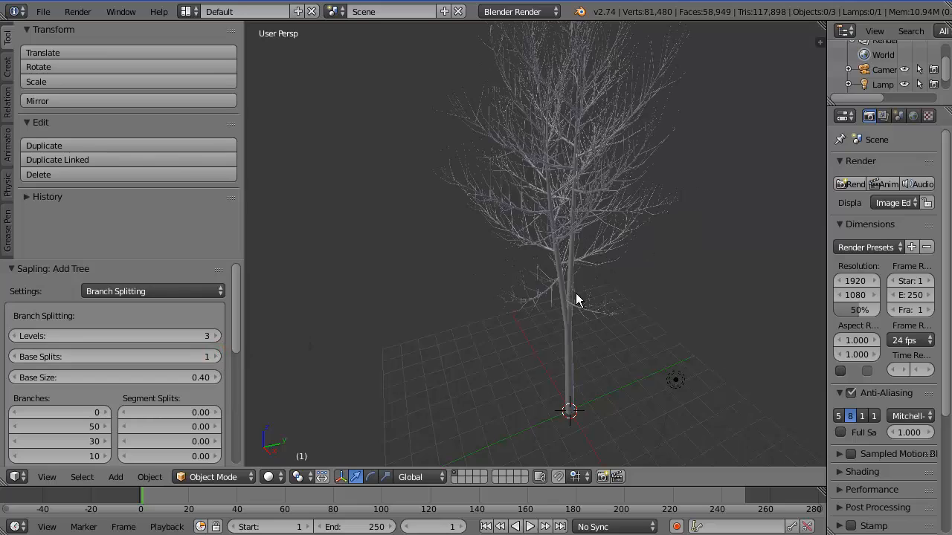
scroll(553, 293, up, 4)
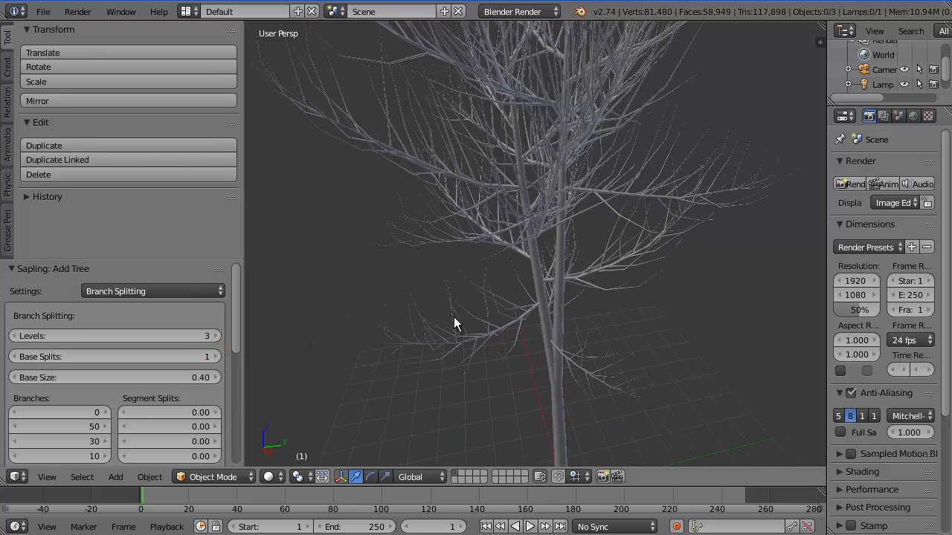
scroll(455, 319, down, 5)
scroll(442, 315, up, 2)
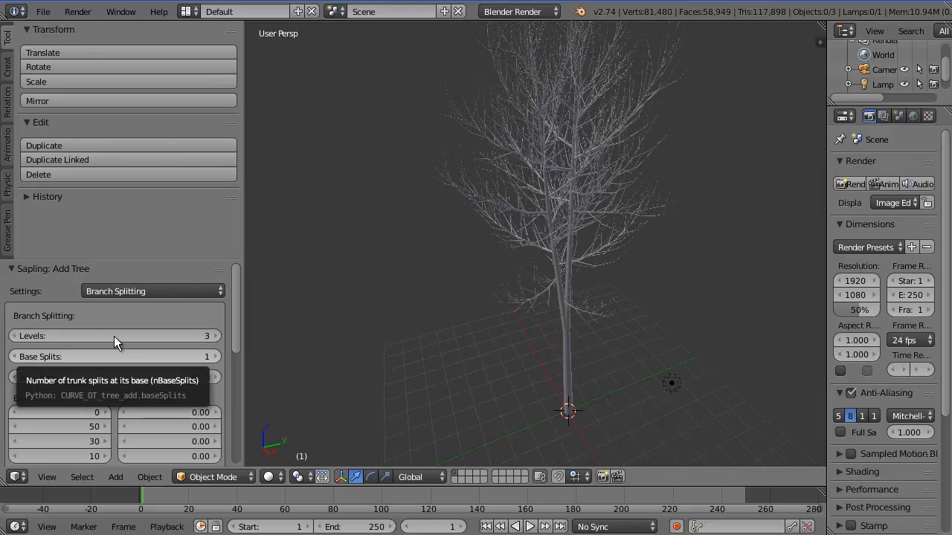
click(13, 357)
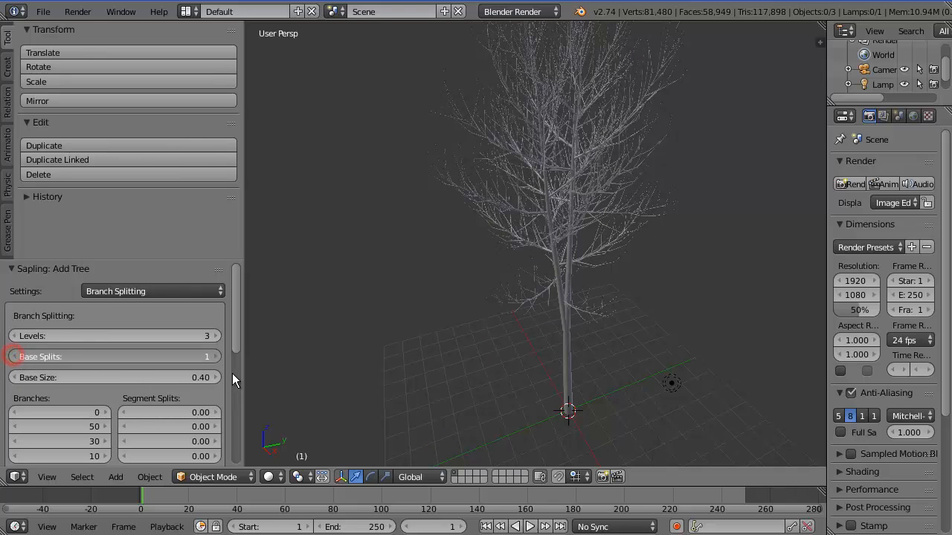
- Switch the Sapling settings to Leaves and enable Show Leaves for the tree
mouse_move(235, 324)
mouse_down()
mouse_move(237, 446)
mouse_move(237, 325)
mouse_up()
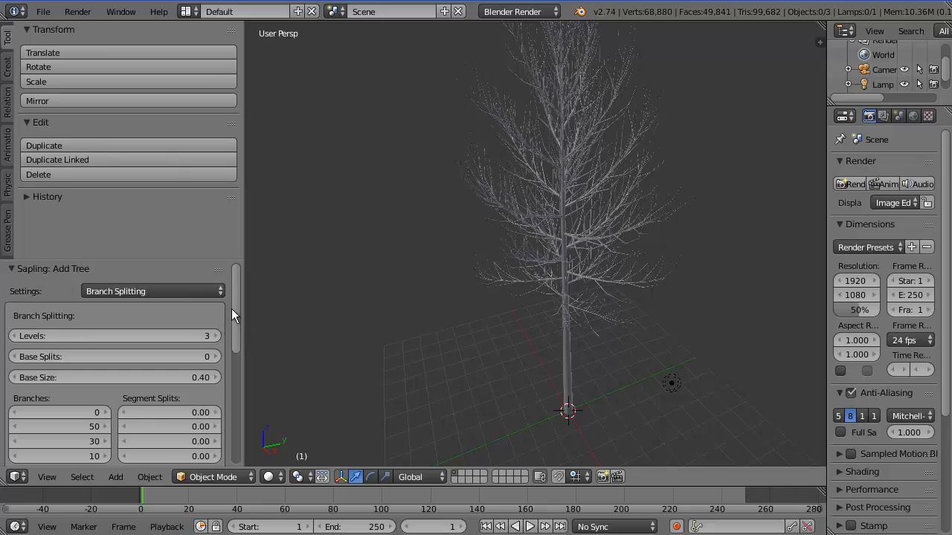
click(193, 290)
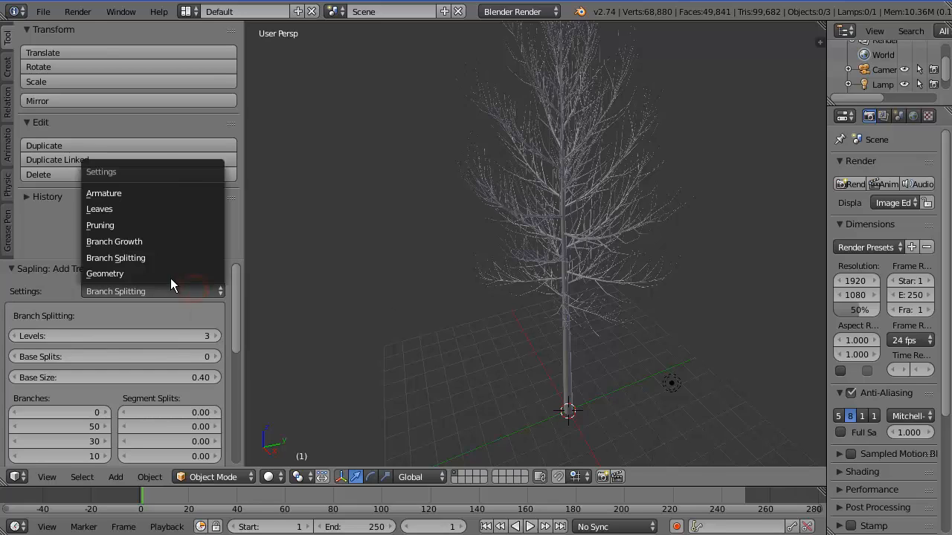
click(113, 208)
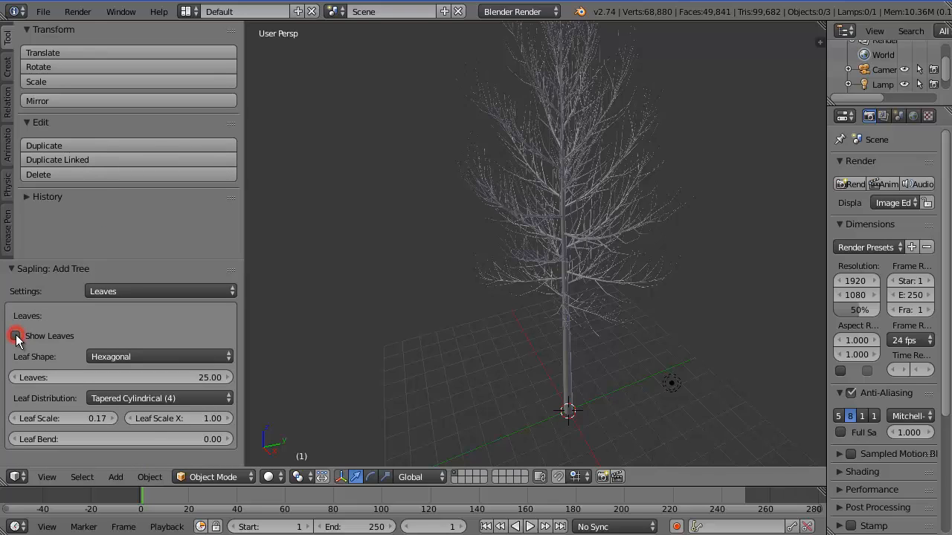
click(17, 339)
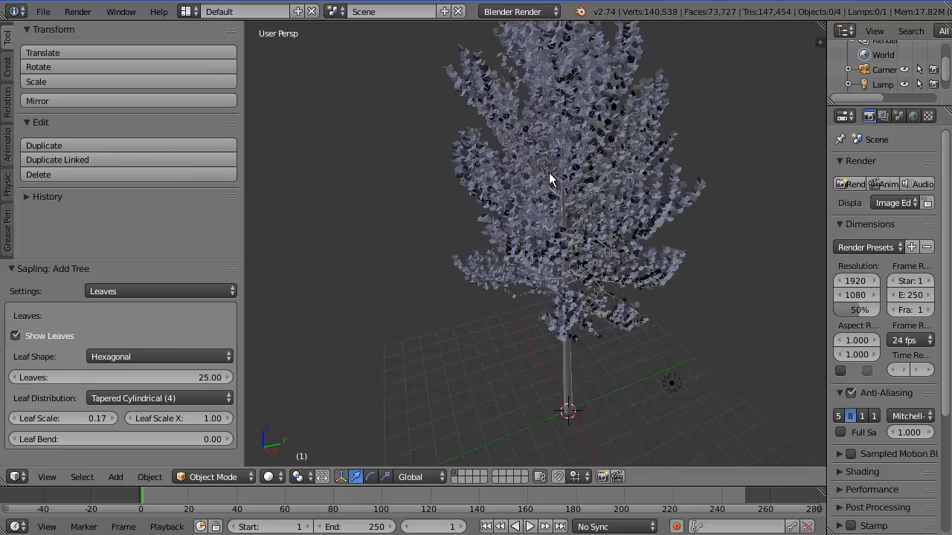
scroll(569, 215, down, 1)
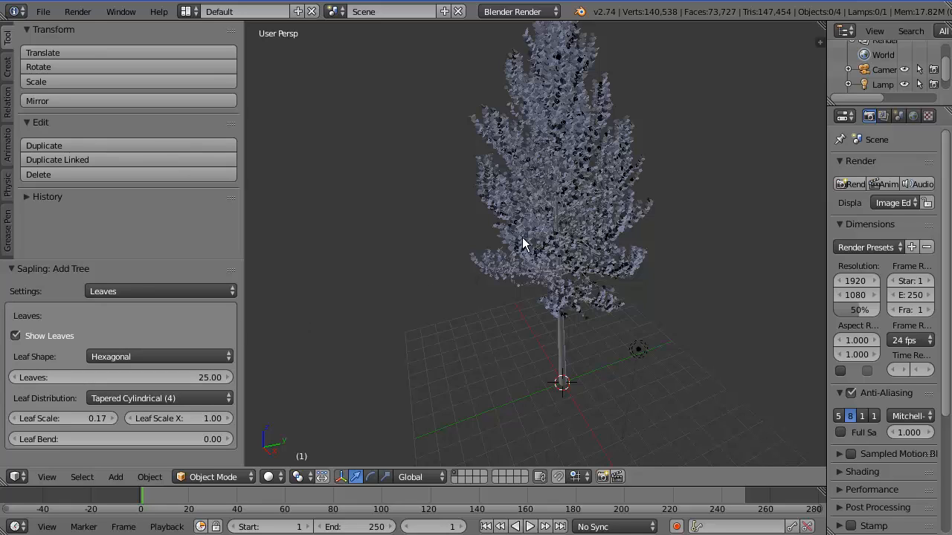
- Keep the leaf distribution at Tapered Cylindrical (4) and raise Leaf Scale to 0.23
click(154, 398)
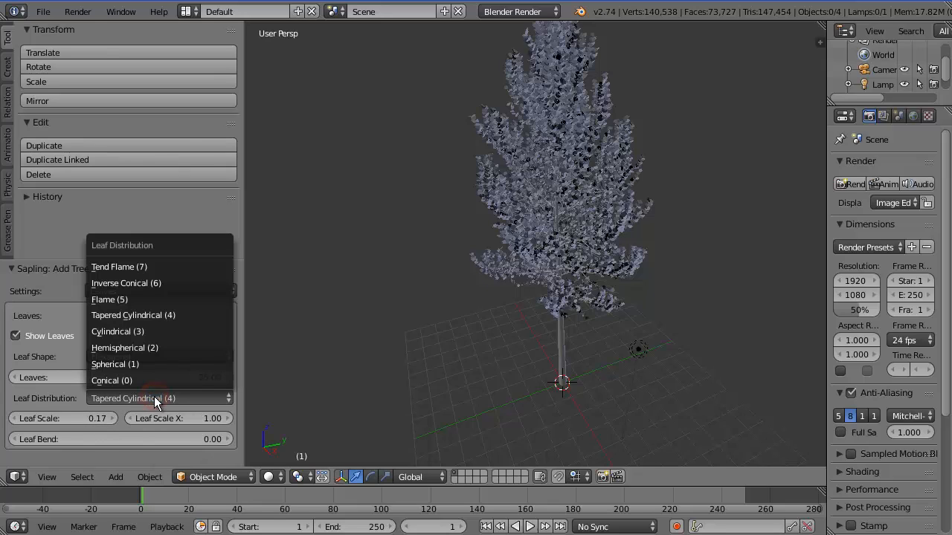
click(167, 398)
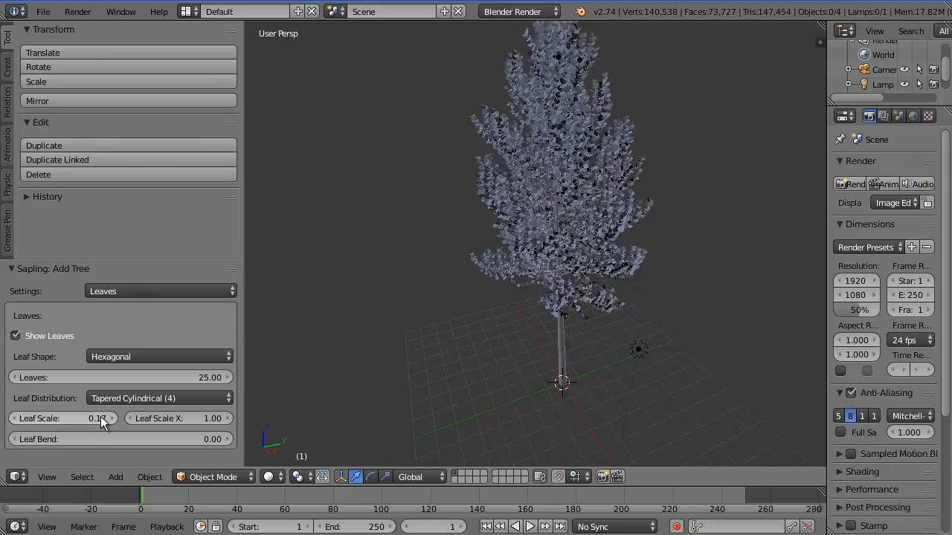
click(112, 418)
click(111, 419)
click(111, 419)
click(112, 419)
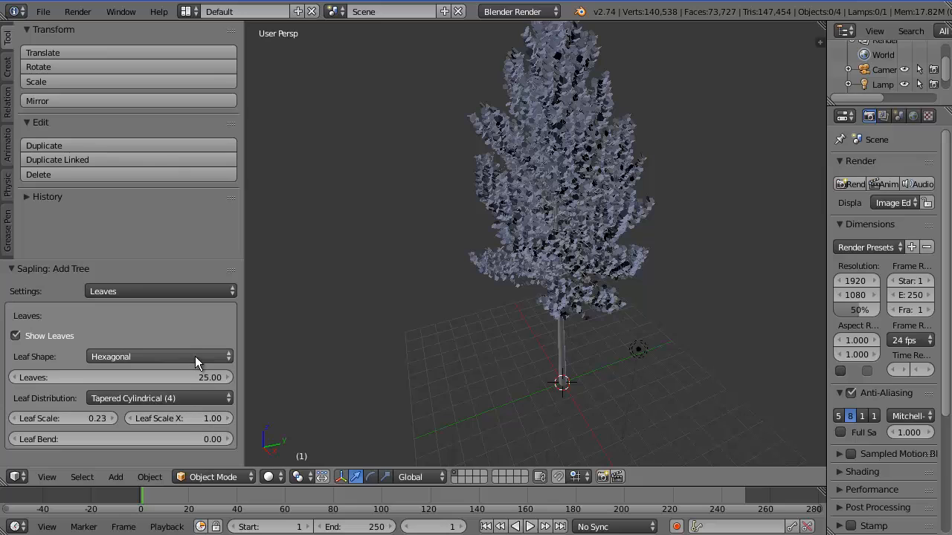
- Return to the Geometry settings and export the tree's settings as a preset named Tree2
click(149, 291)
click(122, 272)
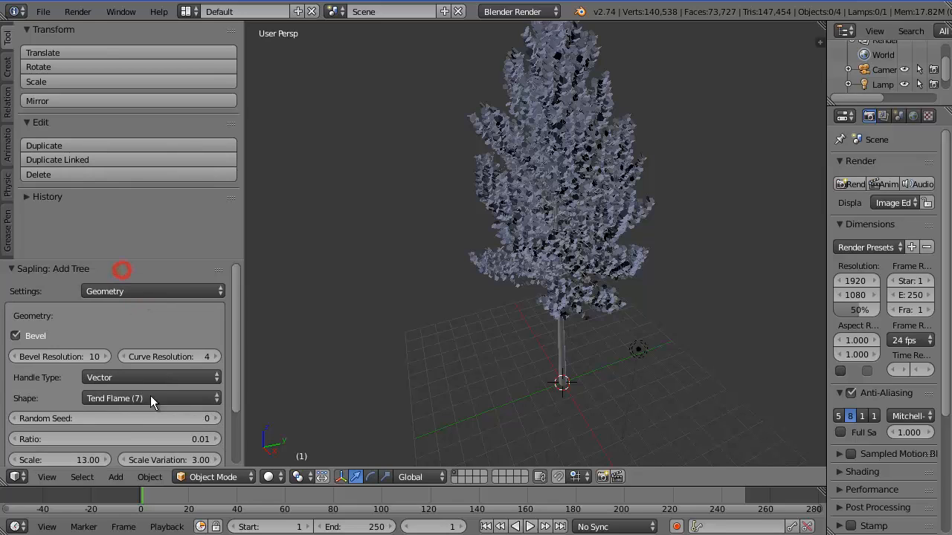
scroll(165, 397, down, 3)
click(67, 427)
text(T)
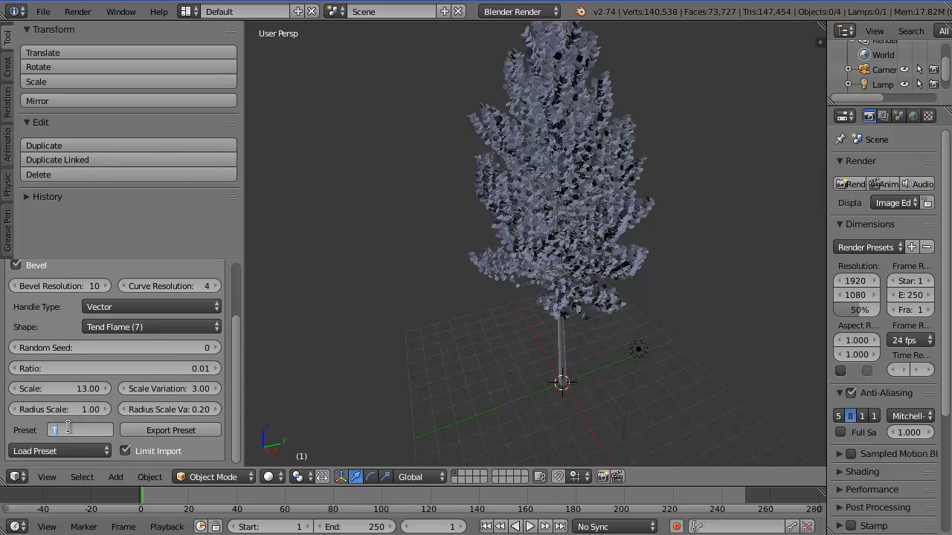
text(ree2)
click(181, 431)
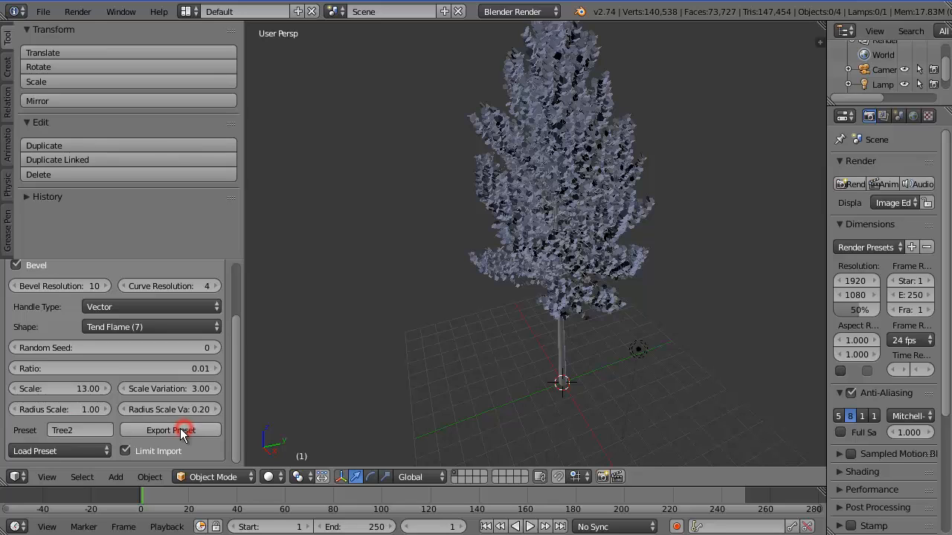
click(95, 448)
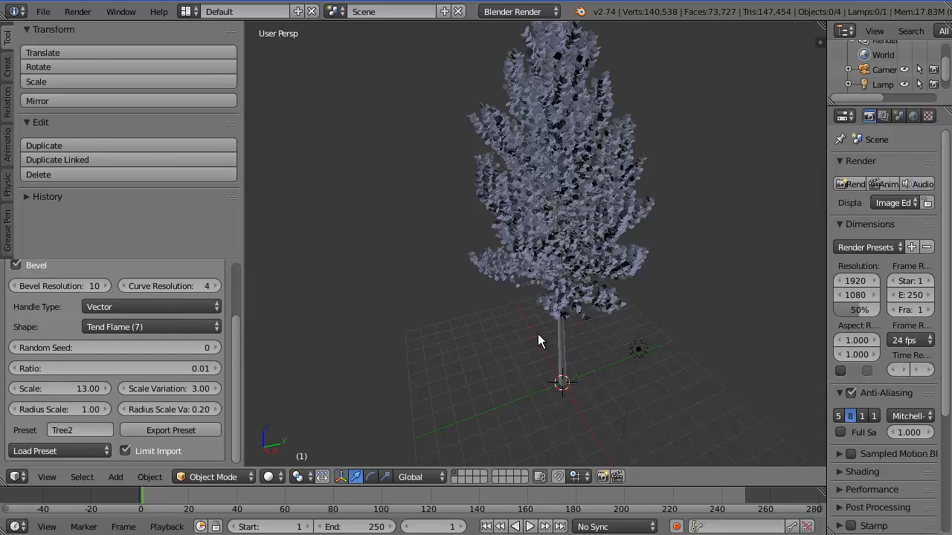
- Select the tree's leaves object and change the render engine to Cycles Render
right_click(561, 341)
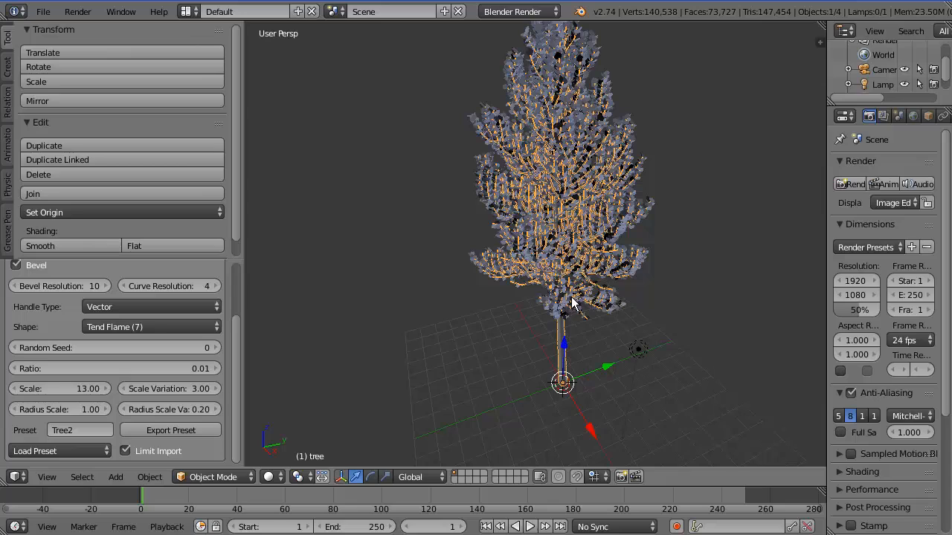
right_click(622, 303)
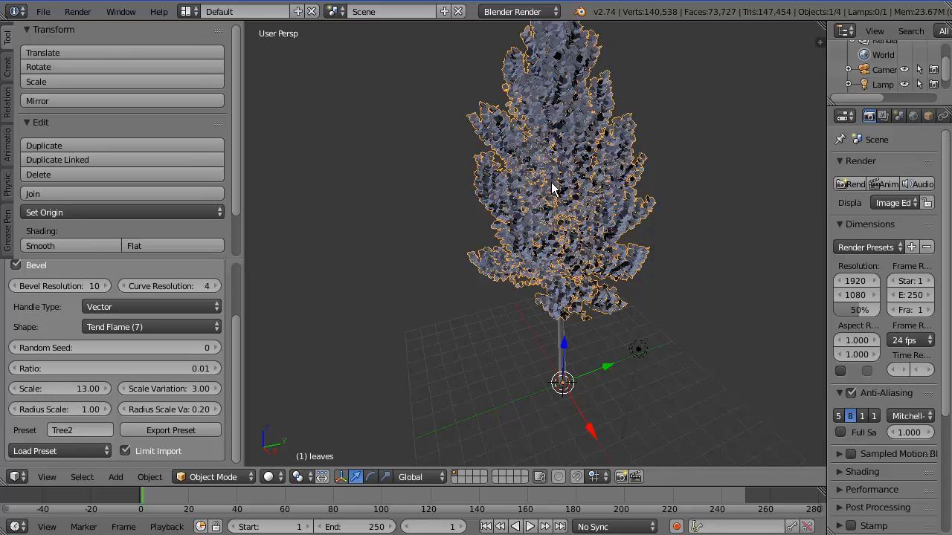
click(531, 12)
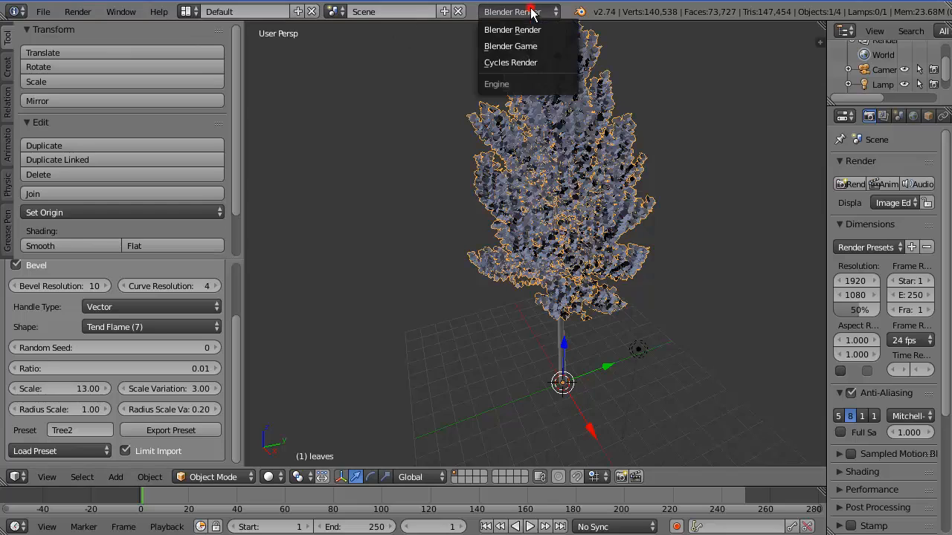
click(510, 63)
- Add a new material to the leaves and widen the properties area to show its settings fully
scroll(924, 119, down, 4)
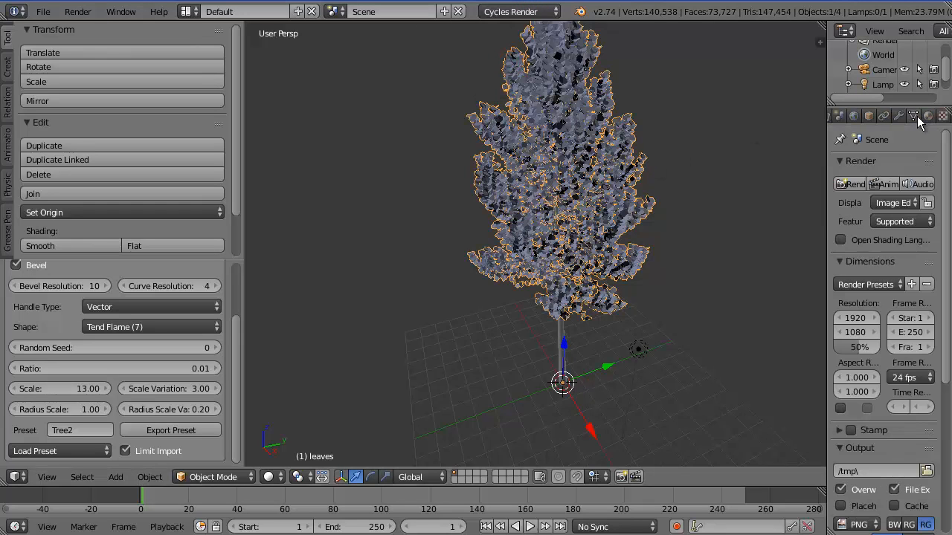
click(928, 116)
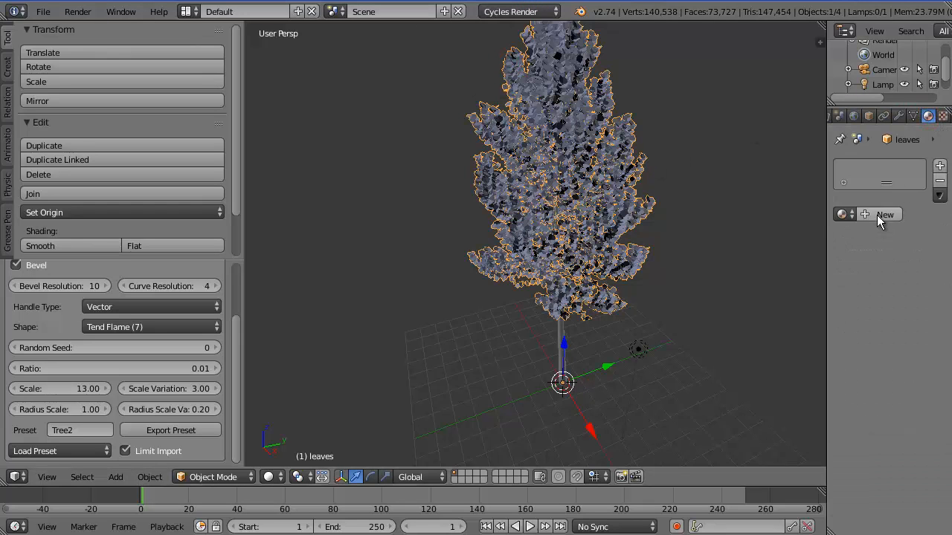
click(881, 215)
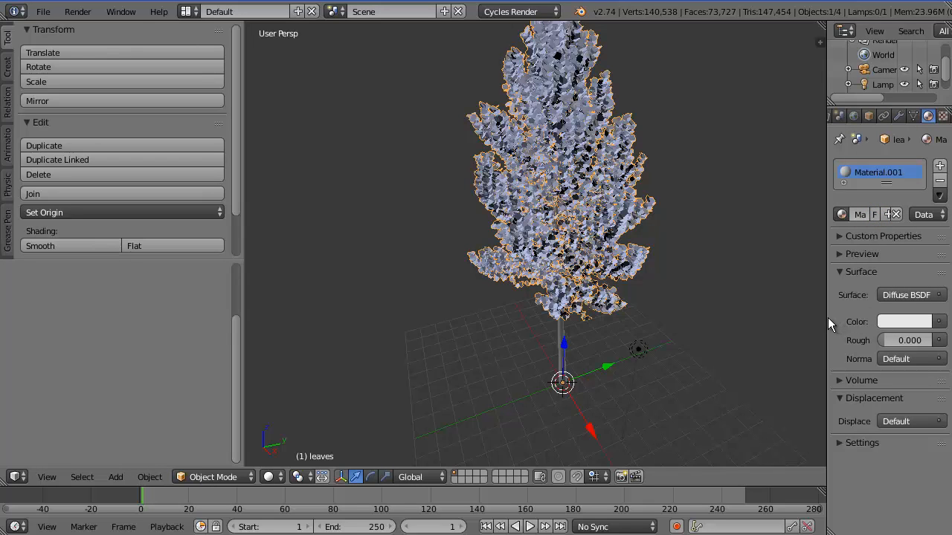
drag(828, 318, 766, 317)
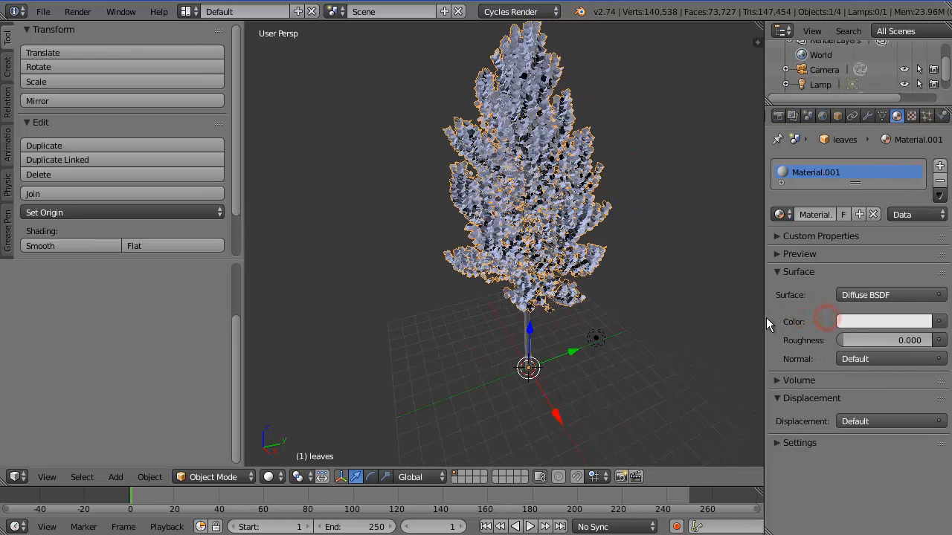
- Set the leaf material's diffuse color to dark green and switch the viewport shading to Material
click(853, 321)
drag(854, 178, 824, 134)
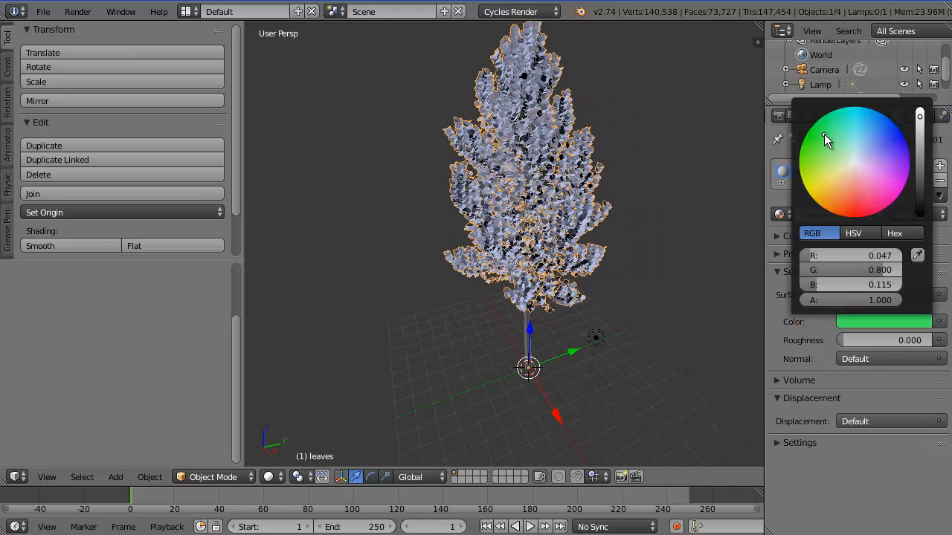
drag(920, 119, 920, 195)
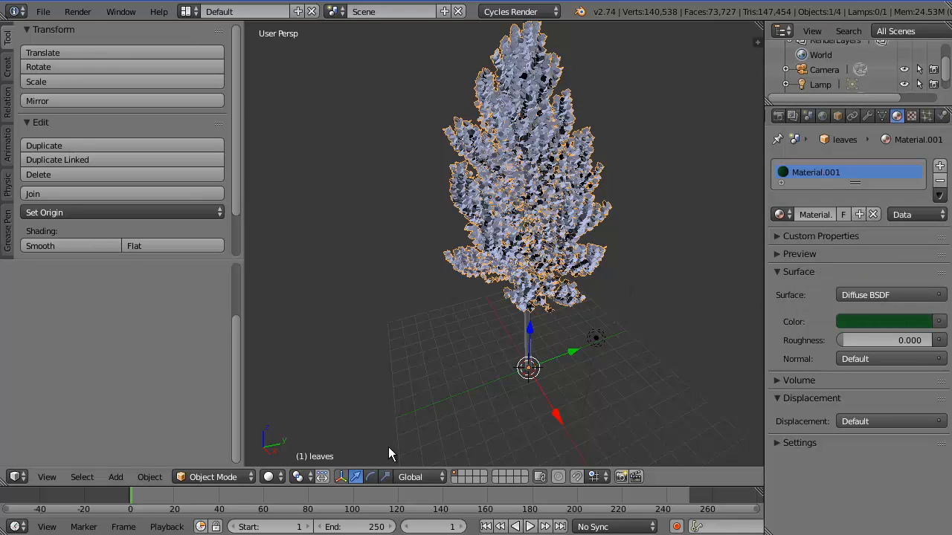
click(269, 476)
click(294, 396)
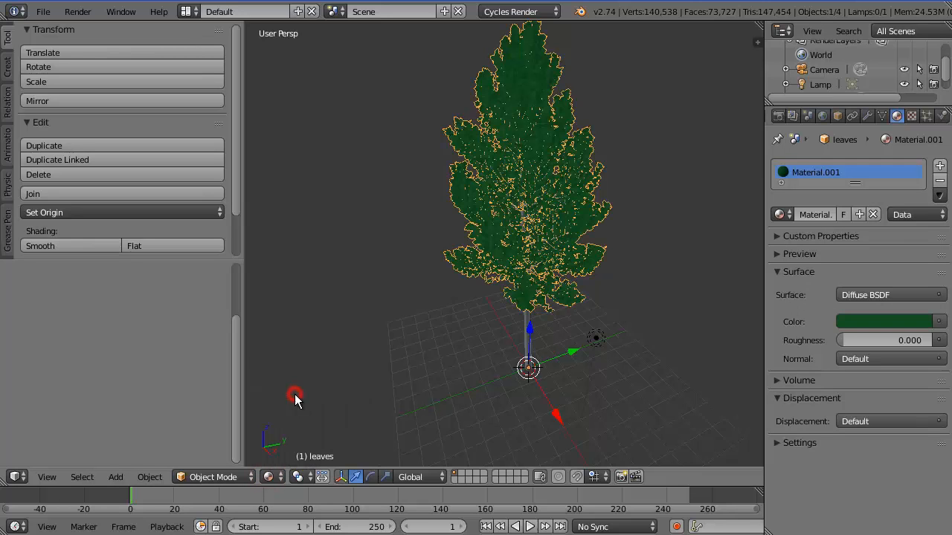
- Select the trunk and branches object and examine its curve data and control points in Edit Mode
middle_drag(648, 255, 573, 190)
right_click(518, 332)
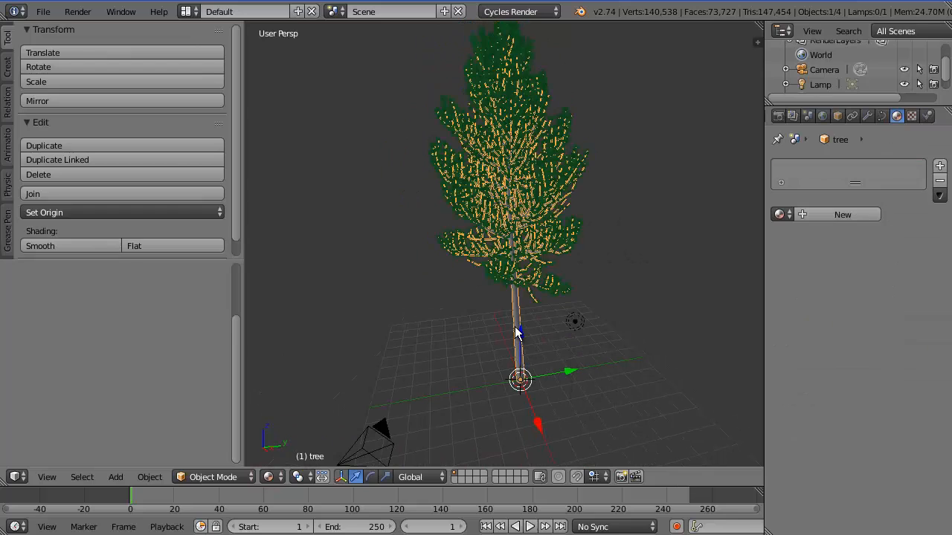
click(881, 116)
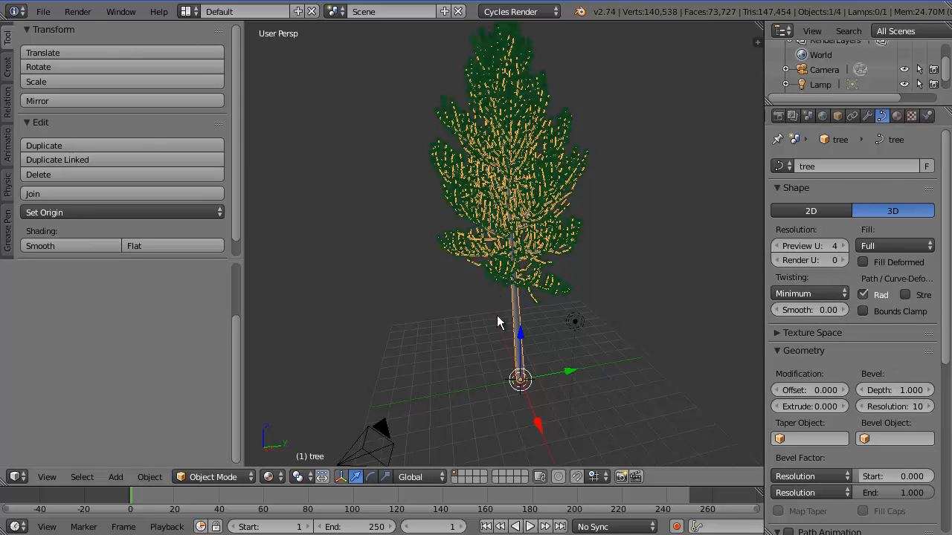
key(Tab)
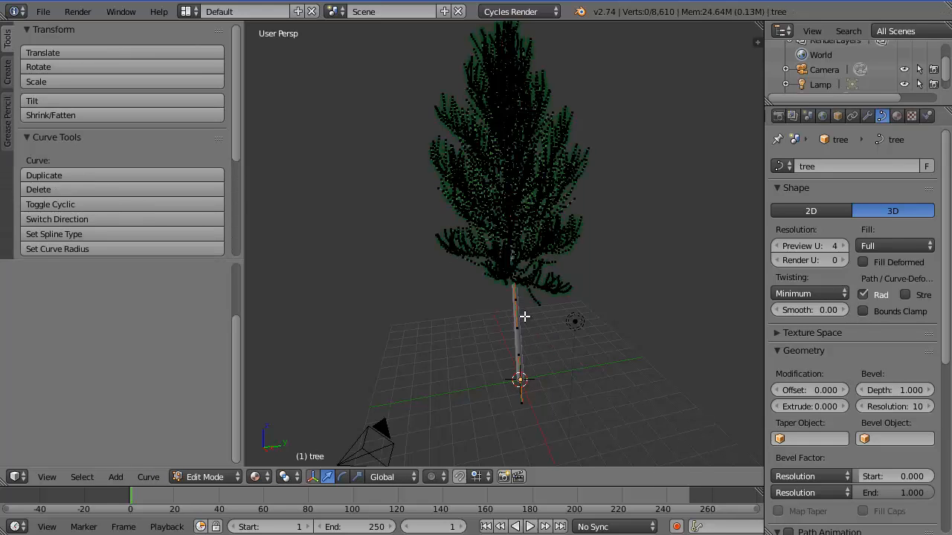
scroll(518, 316, up, 3)
scroll(518, 316, down, 4)
key(Tab)
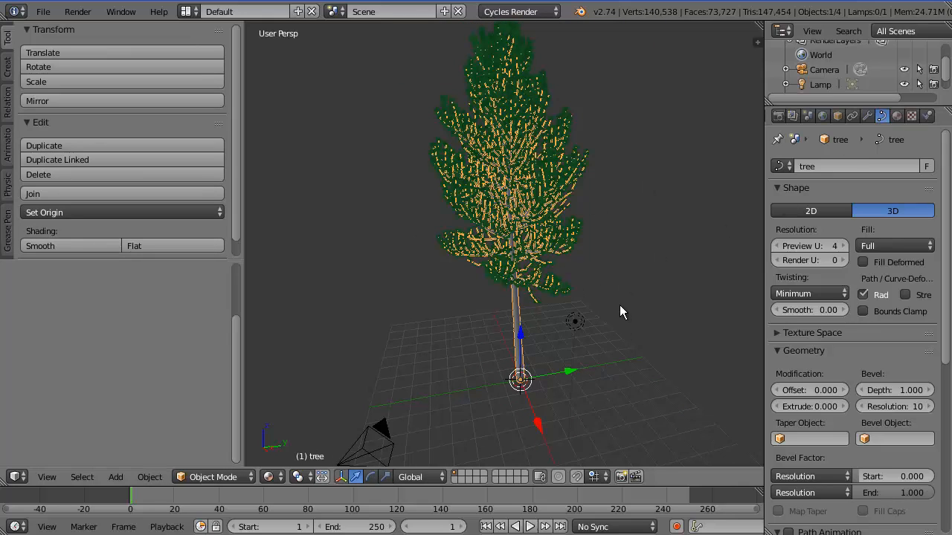
- Add a new material to the trunk and branches and set its diffuse color to dark brown
click(896, 116)
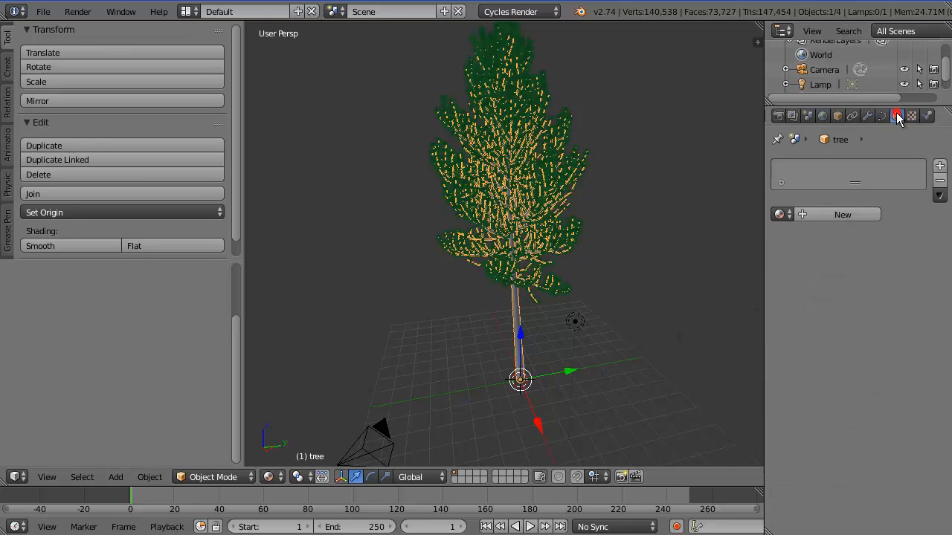
click(822, 215)
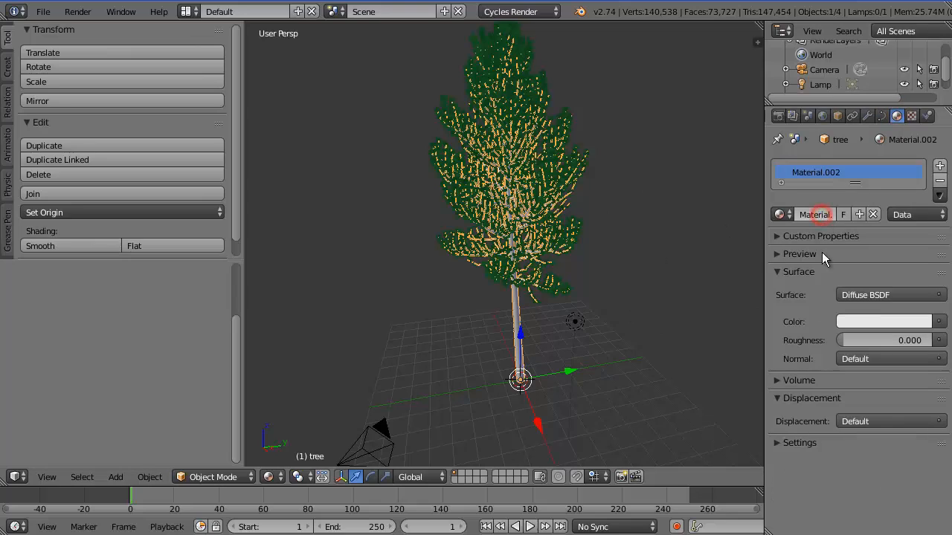
click(858, 321)
mouse_move(850, 192)
mouse_down()
mouse_move(833, 209)
mouse_move(839, 202)
mouse_up()
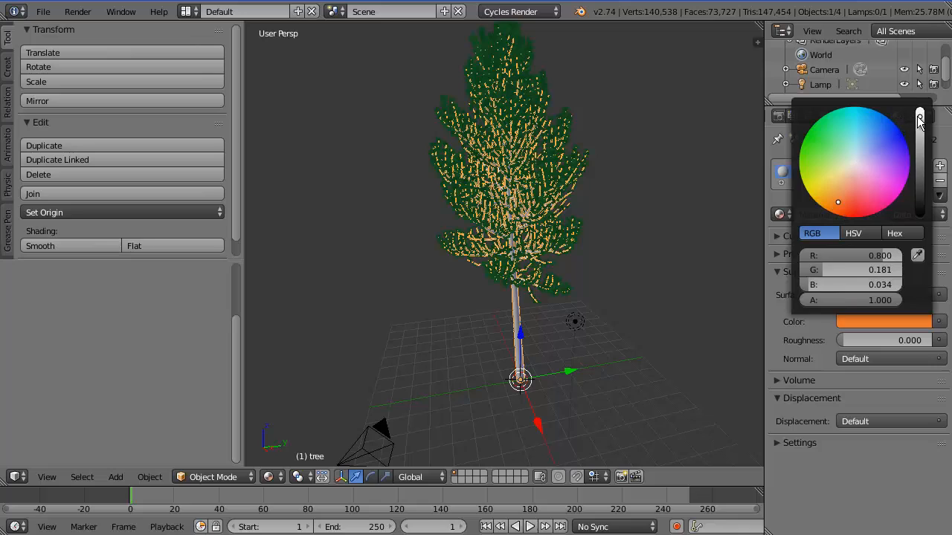
drag(917, 136, 915, 178)
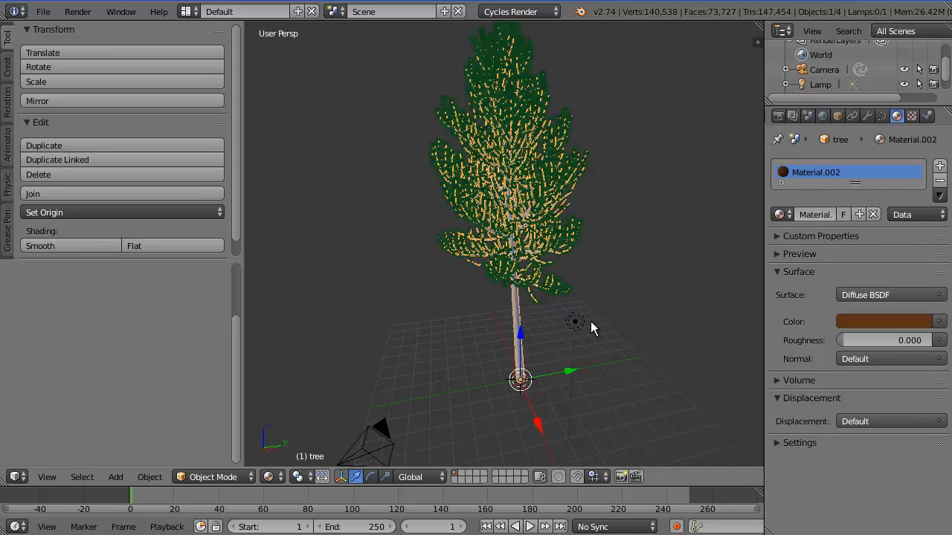
- Convert the trunk and branches from curve to mesh, inspect the mesh in Edit Mode, and deselect everything
key(alt+c)
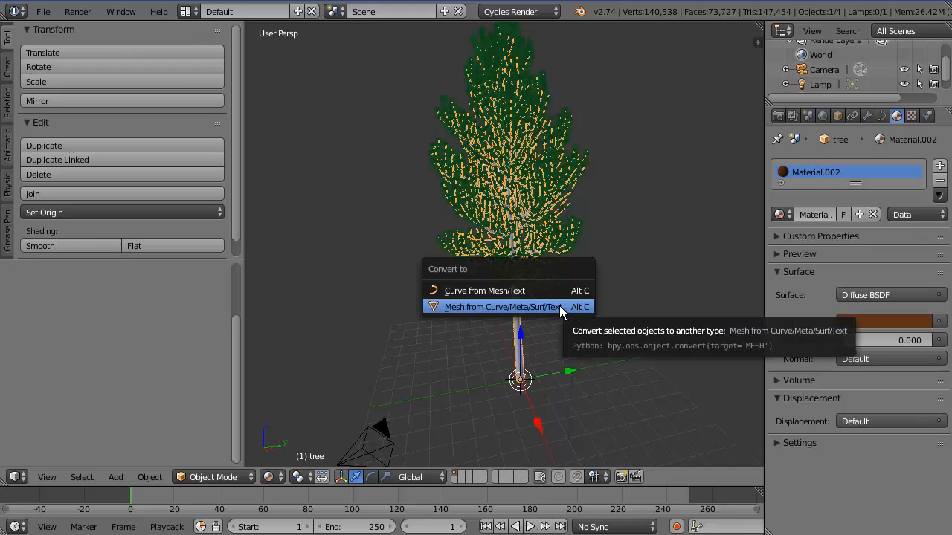
click(469, 306)
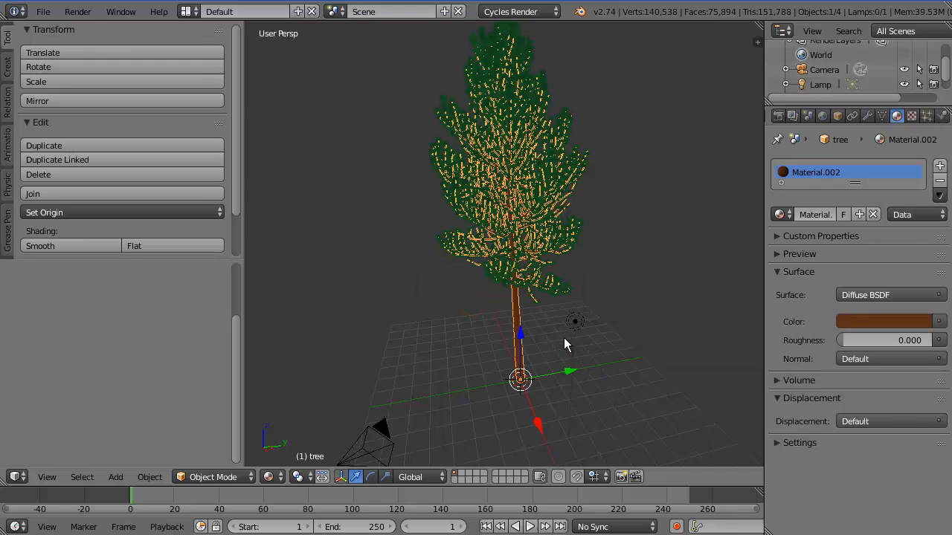
key(Tab)
scroll(523, 342, up, 6)
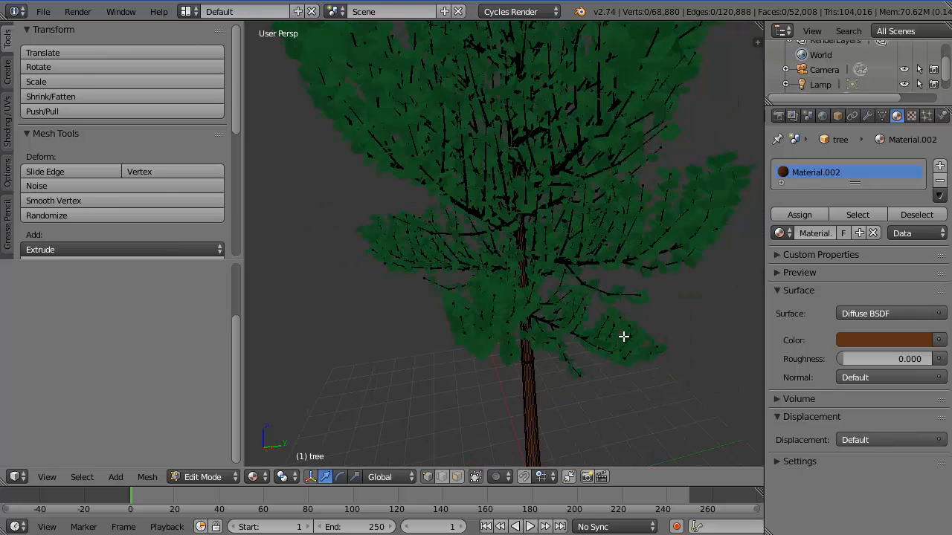
key(Tab)
scroll(560, 294, down, 5)
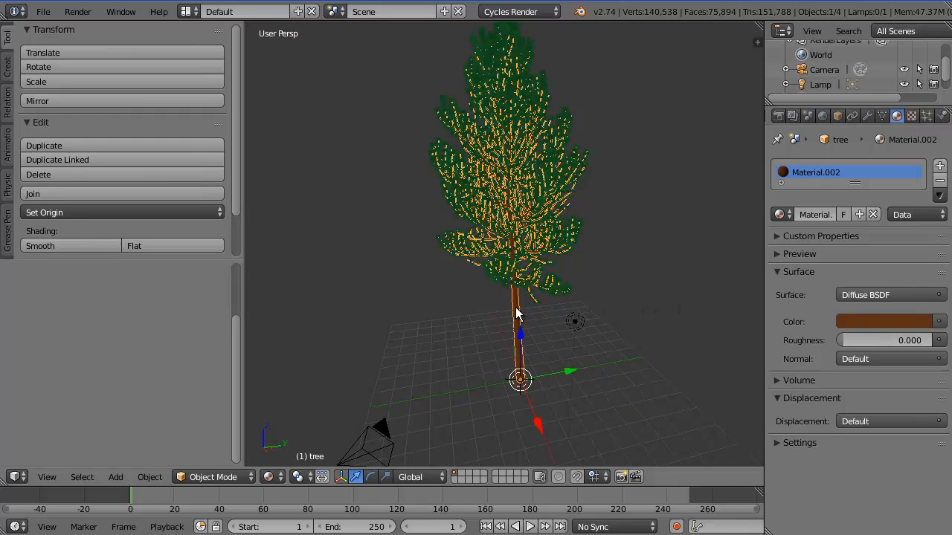
key(a)
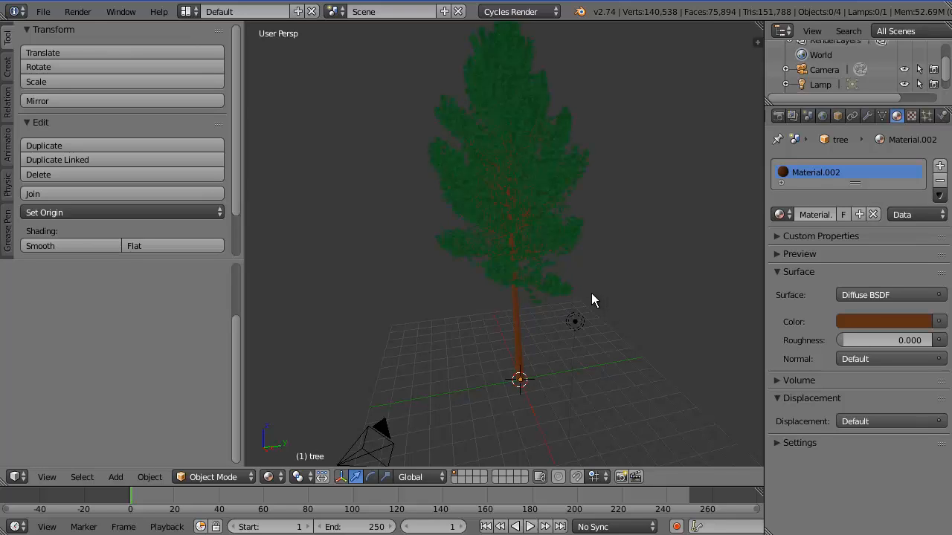
- Try to scale the leaves object on its own to about 0.206, and undo the scaling and the selection
middle_drag(611, 275, 524, 229)
right_click(524, 221)
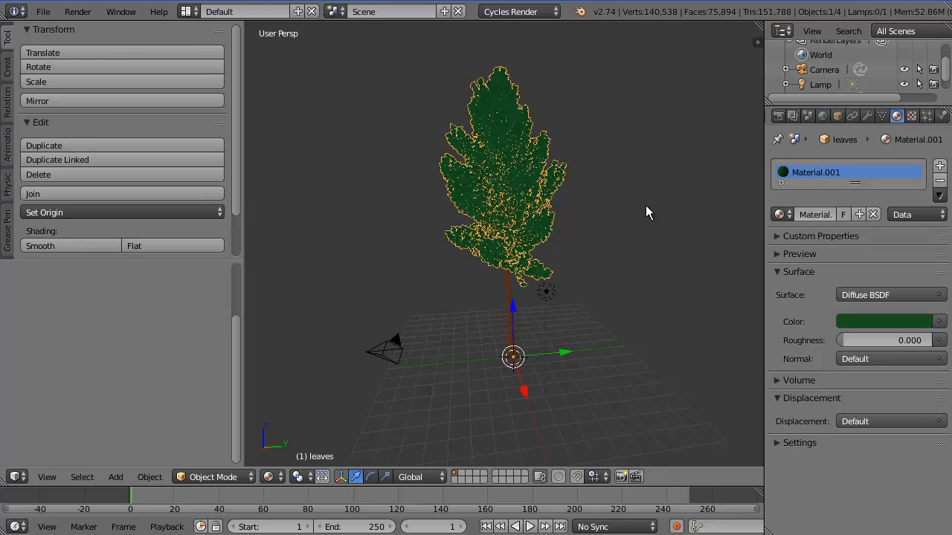
key(s)
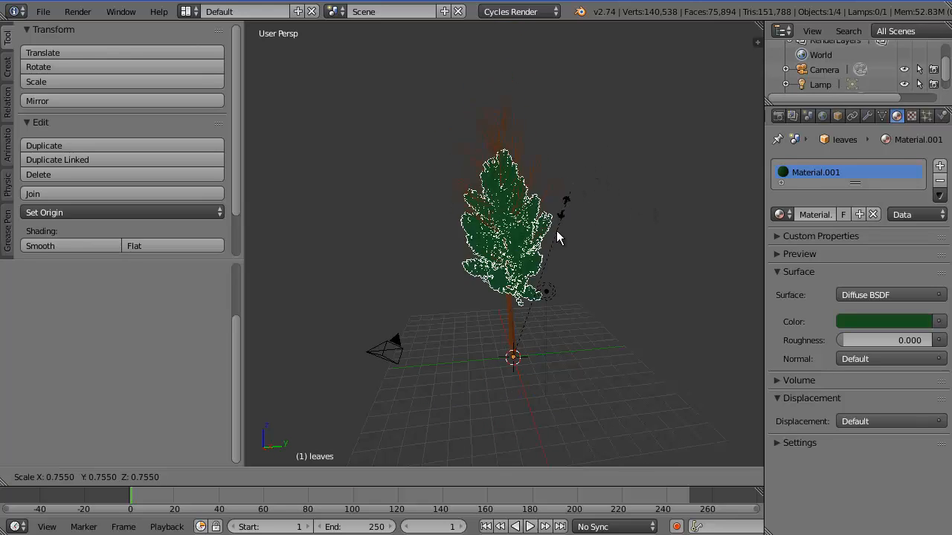
click(533, 313)
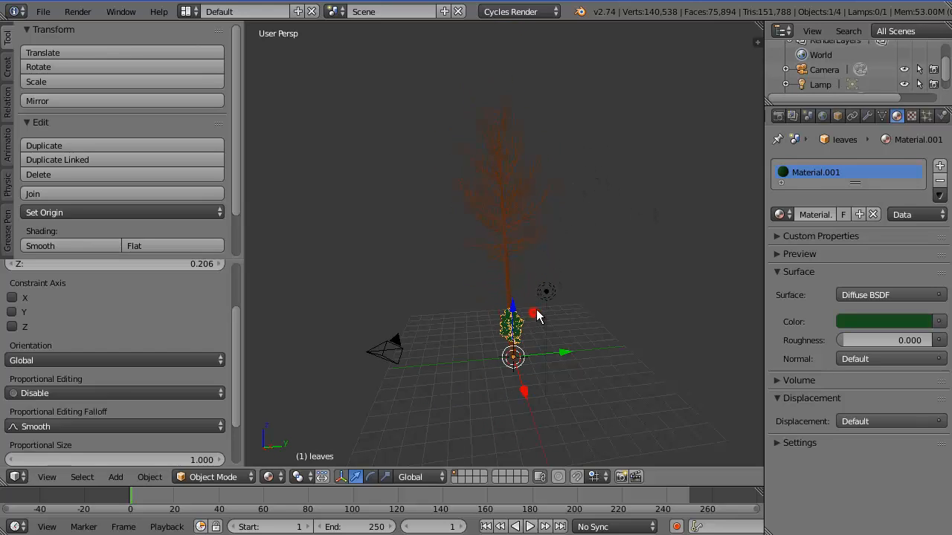
key(ctrl+z)
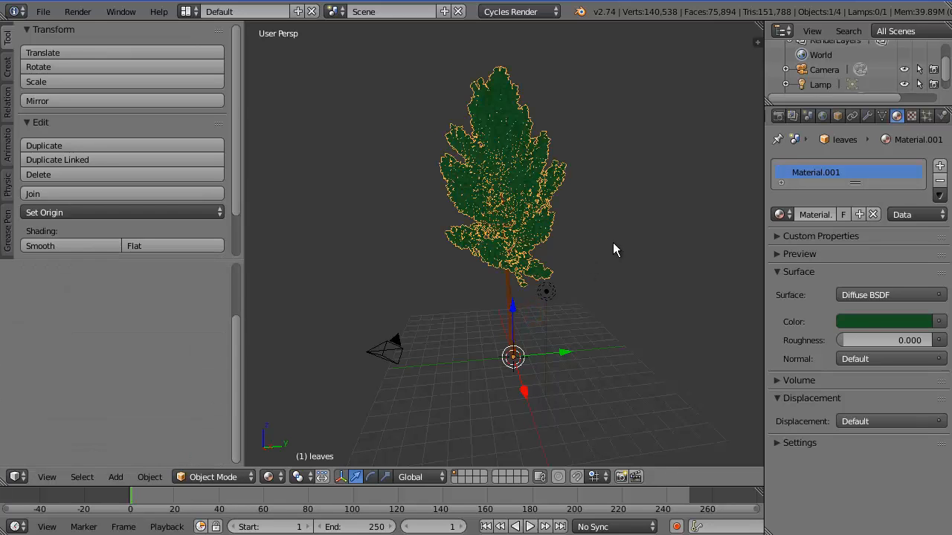
key(ctrl+z)
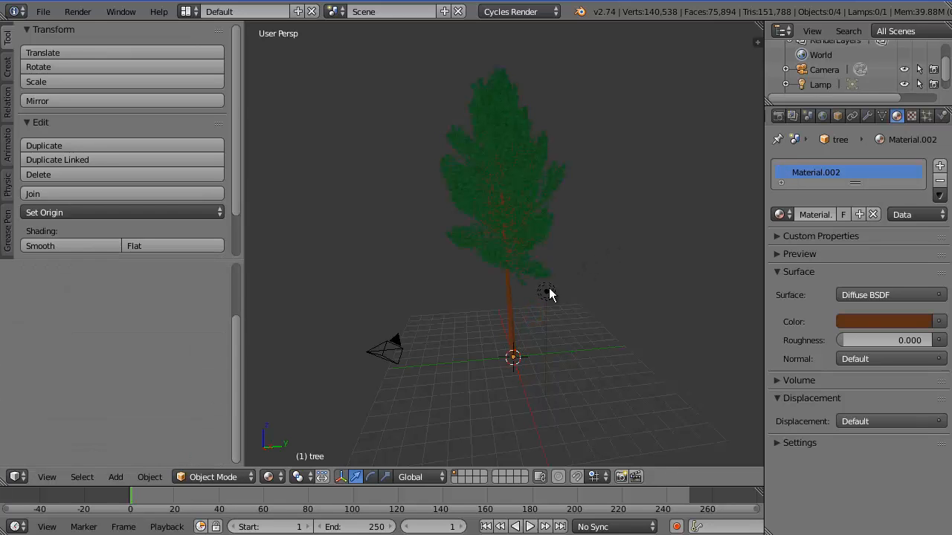
- Undo the trunk and branches' conversion to mesh and check the object's curve data
right_click(509, 304)
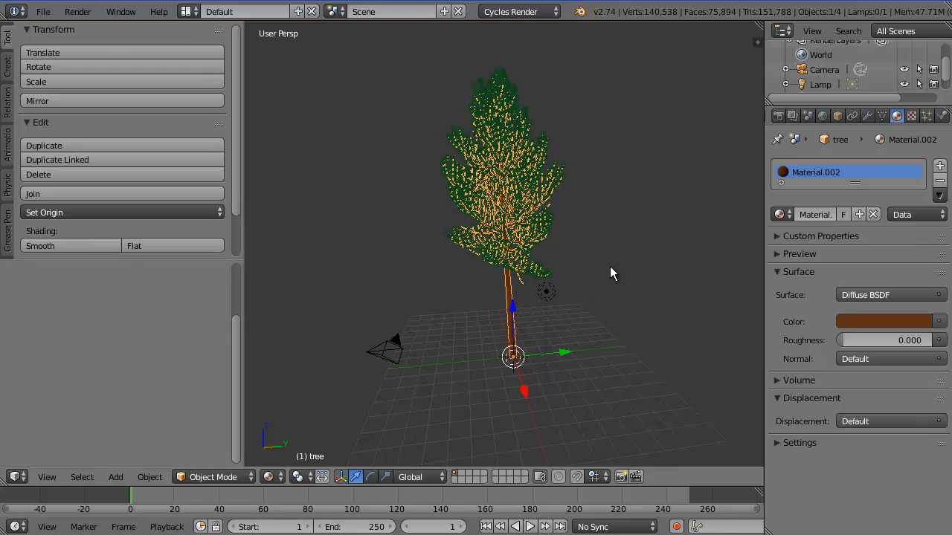
key(a)
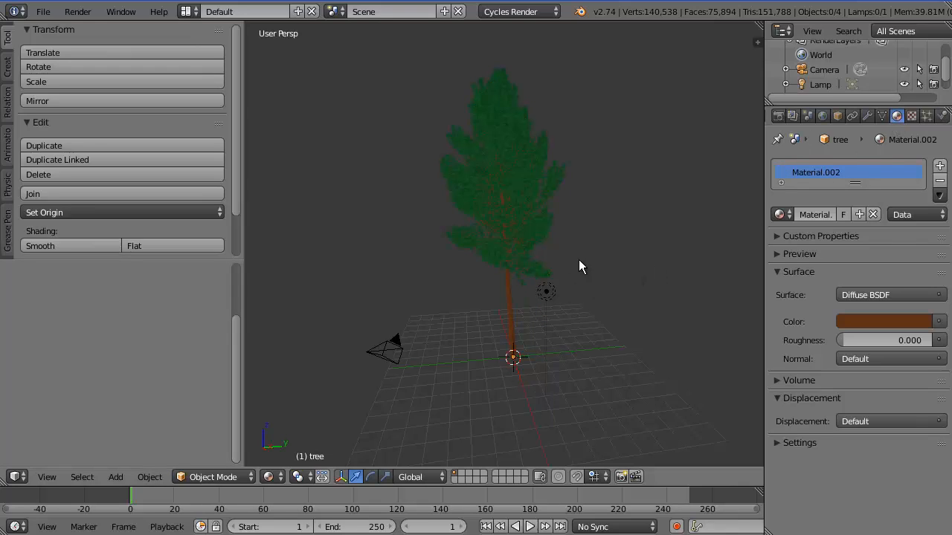
key(ctrl+z)
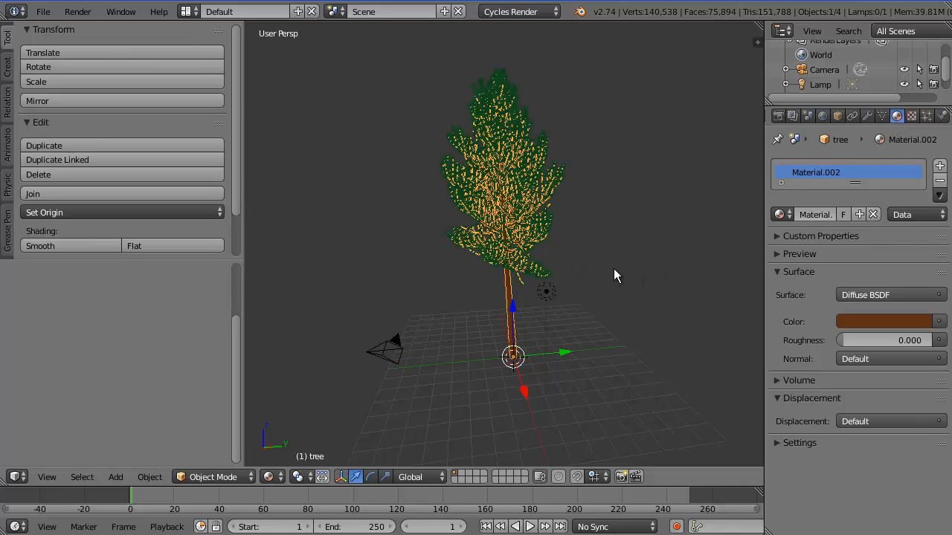
key(ctrl+z)
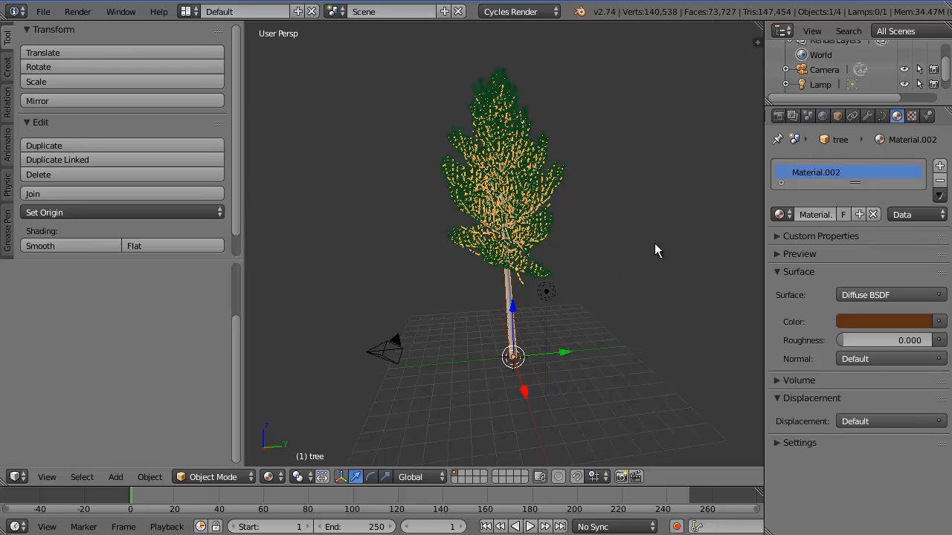
click(882, 116)
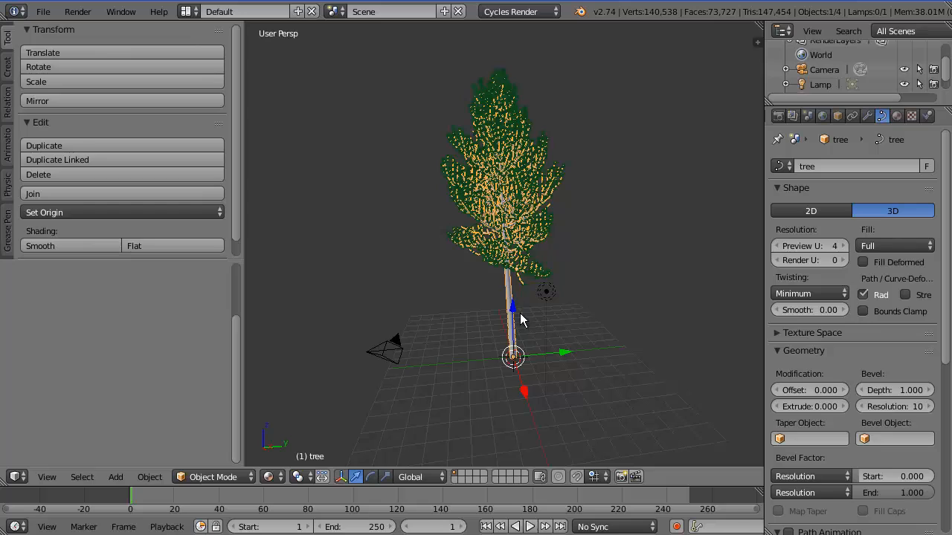
click(896, 116)
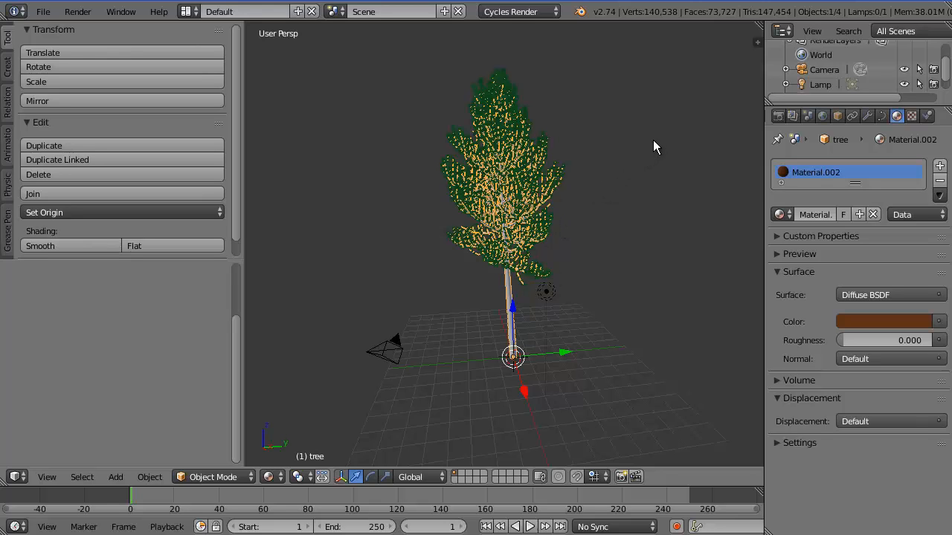
- Scale the trunk and branches curve down to about 0.086 together with its leaves
key(s)
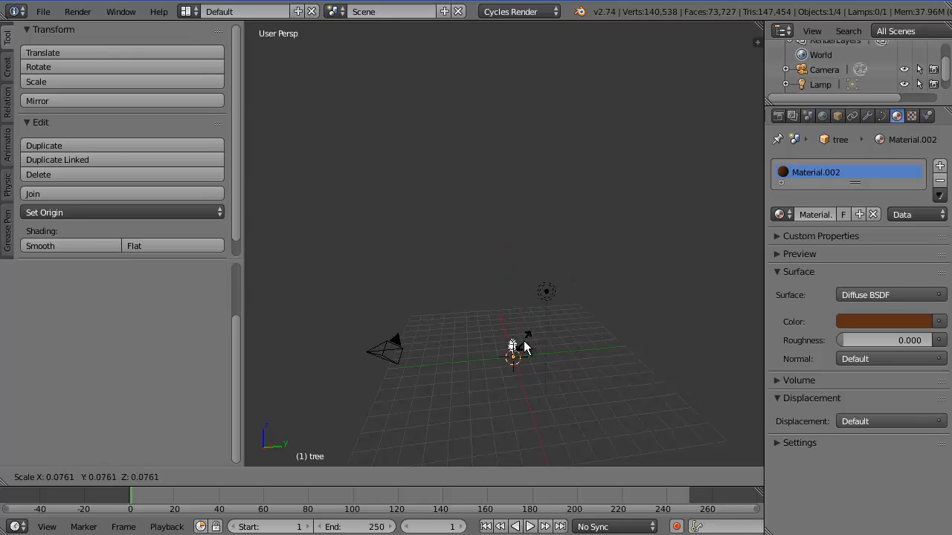
click(524, 344)
scroll(514, 379, up, 3)
scroll(514, 379, down, 3)
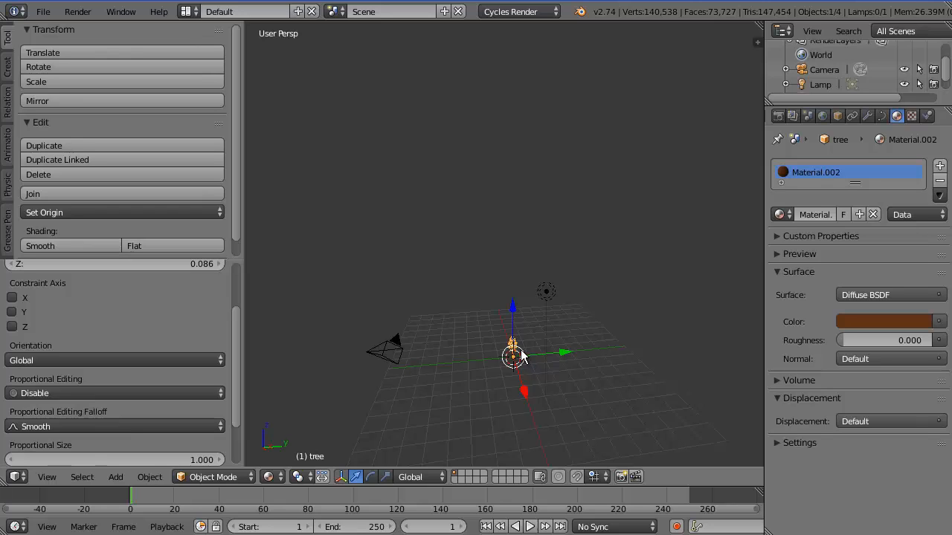
scroll(521, 357, up, 4)
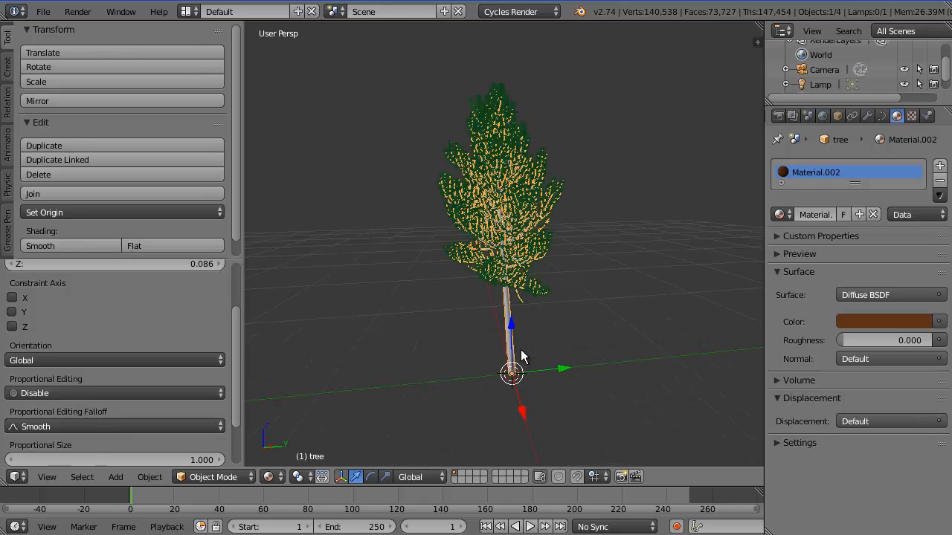
scroll(521, 272, up, 5)
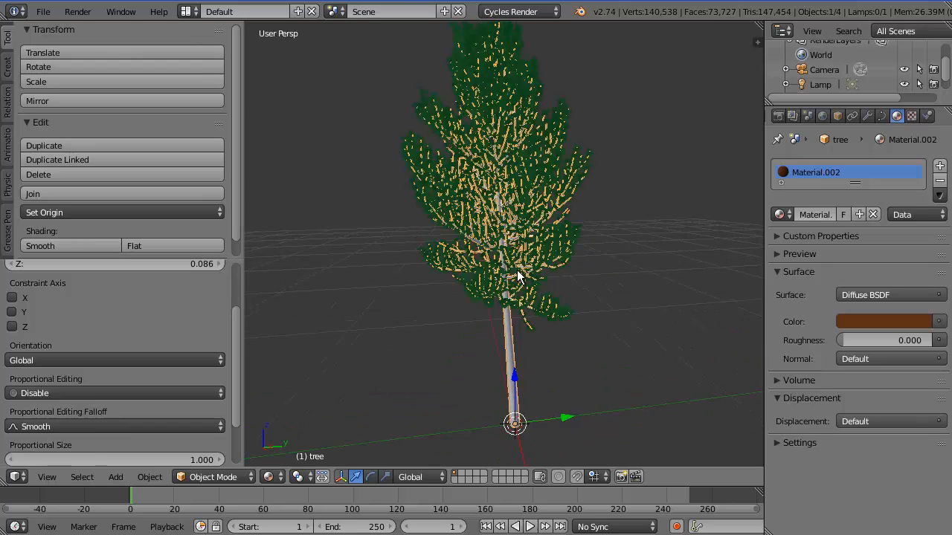
scroll(517, 270, down, 5)
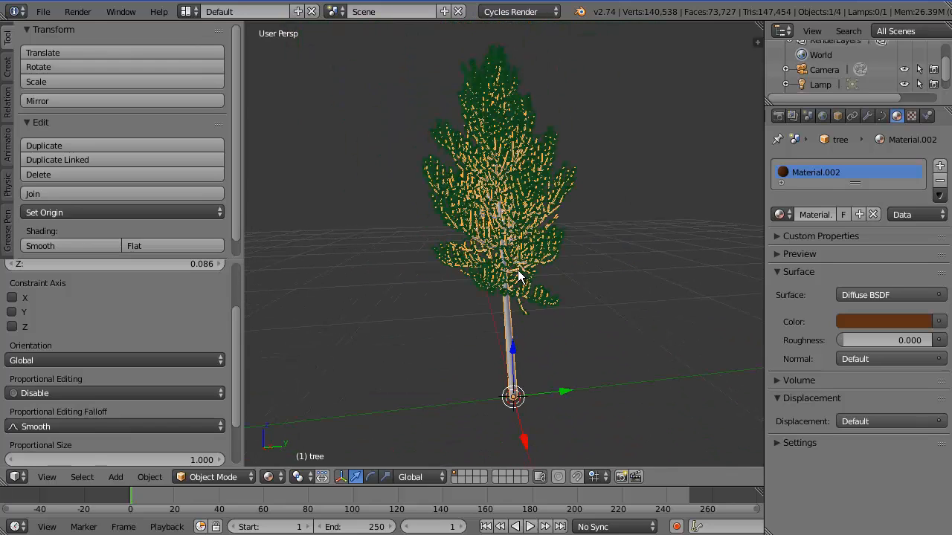
- Check the scaled trunk in Edit Mode, return to Object Mode, deselect everything, and inspect the whole tree
key(Tab)
key(Tab)
key(a)
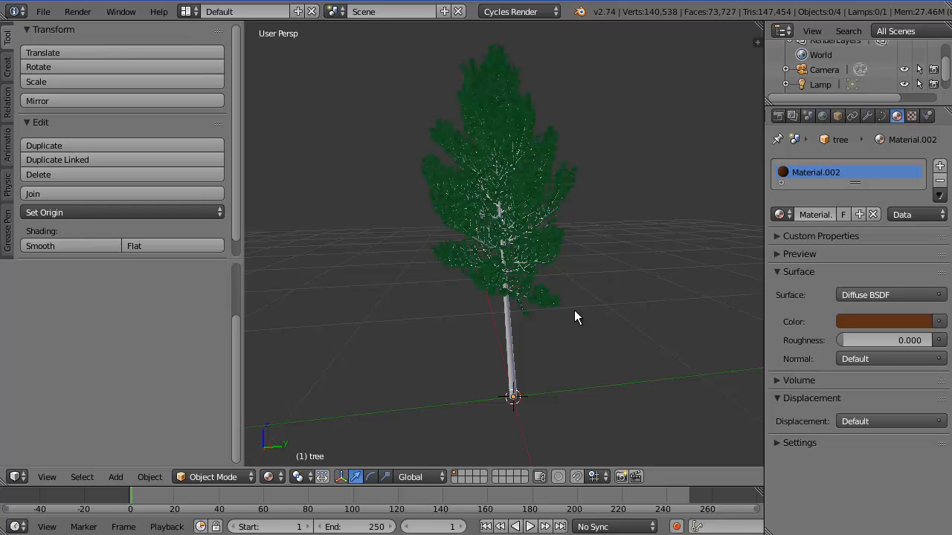
scroll(544, 285, down, 3)
scroll(544, 285, up, 3)
scroll(594, 260, down, 1)
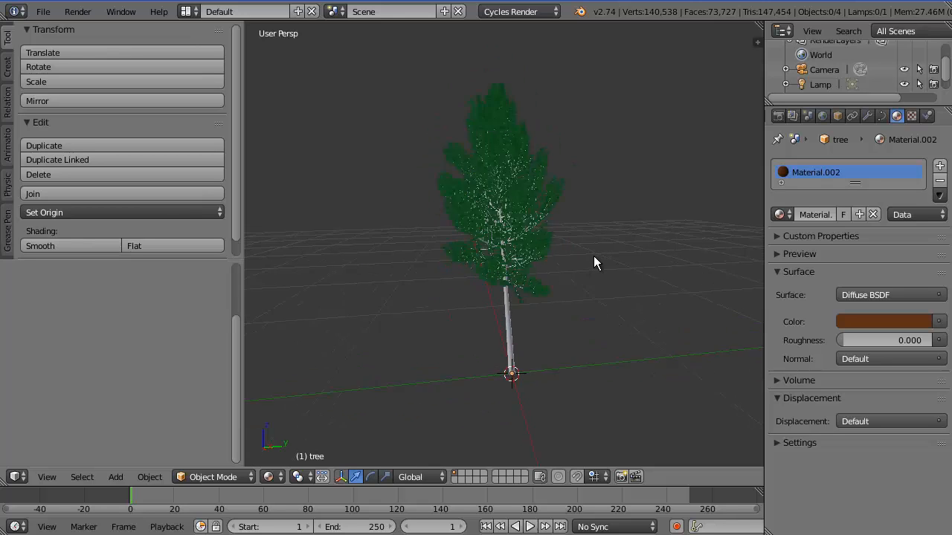
scroll(593, 261, up, 2)
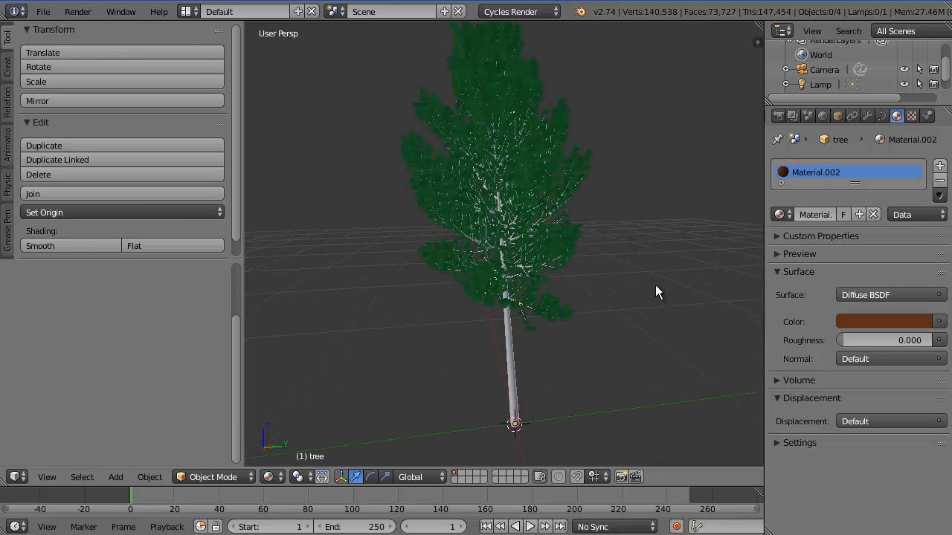